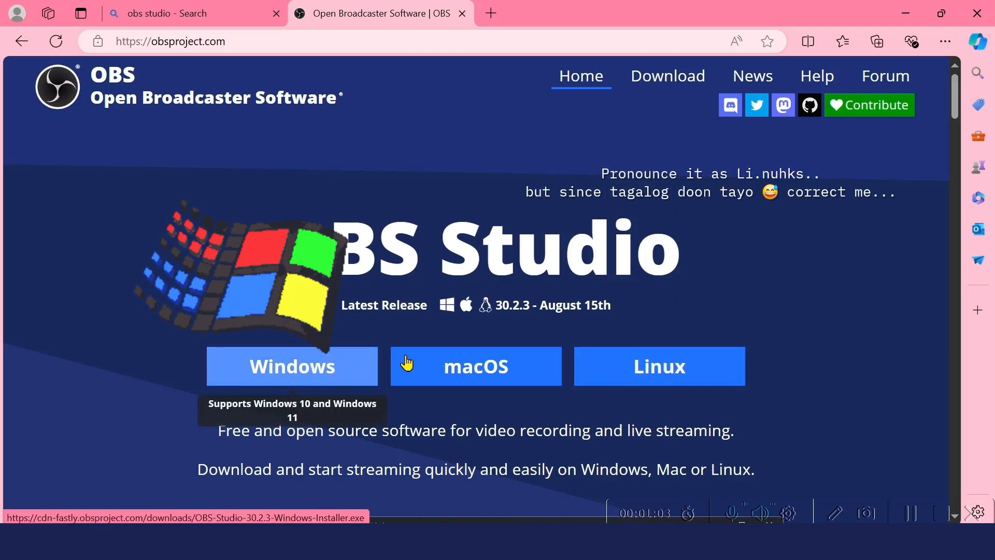
# - Download the OBS Studio 30.2.3 installer for Windows and run it to install the program in the default folder
pyautogui.click(312, 375)
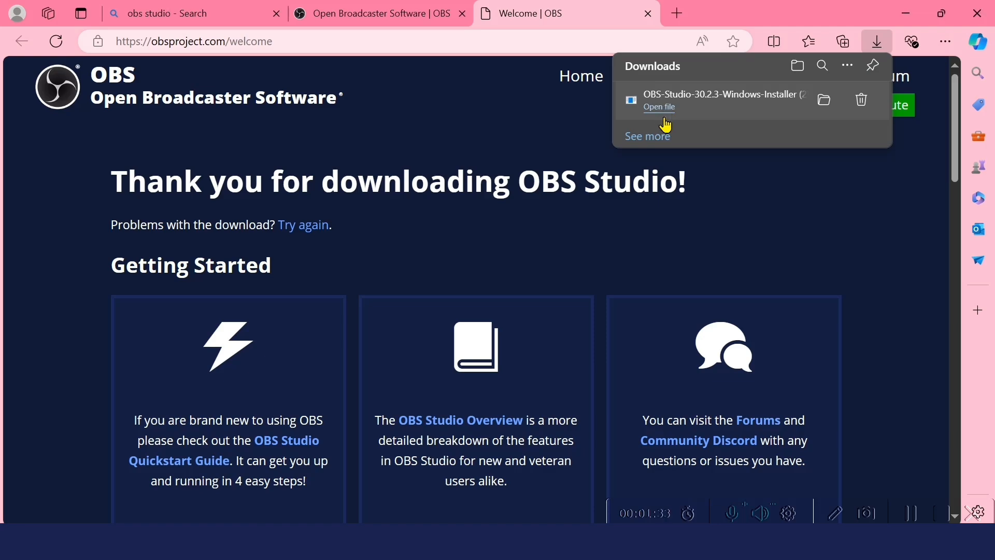
pyautogui.click(676, 98)
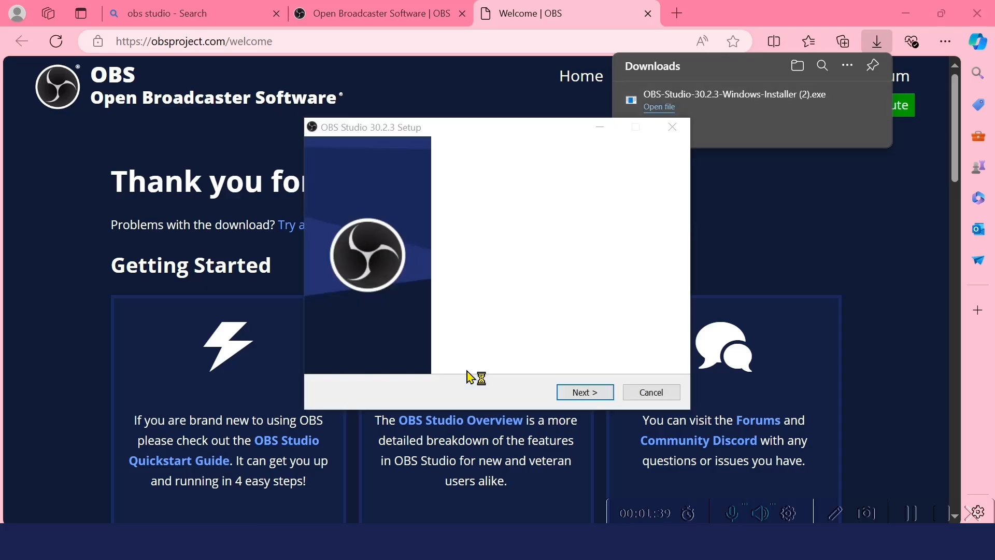
pyautogui.click(586, 392)
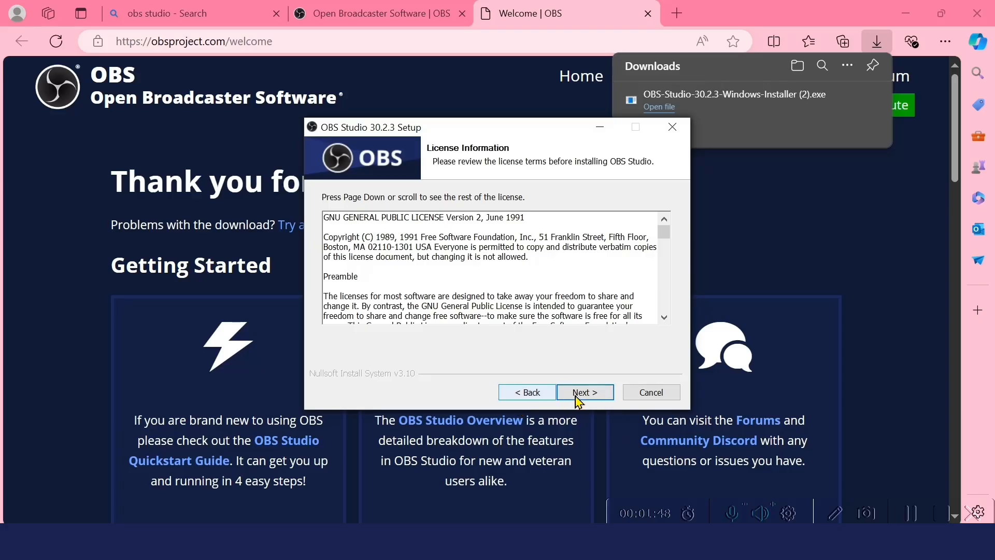
pyautogui.click(579, 392)
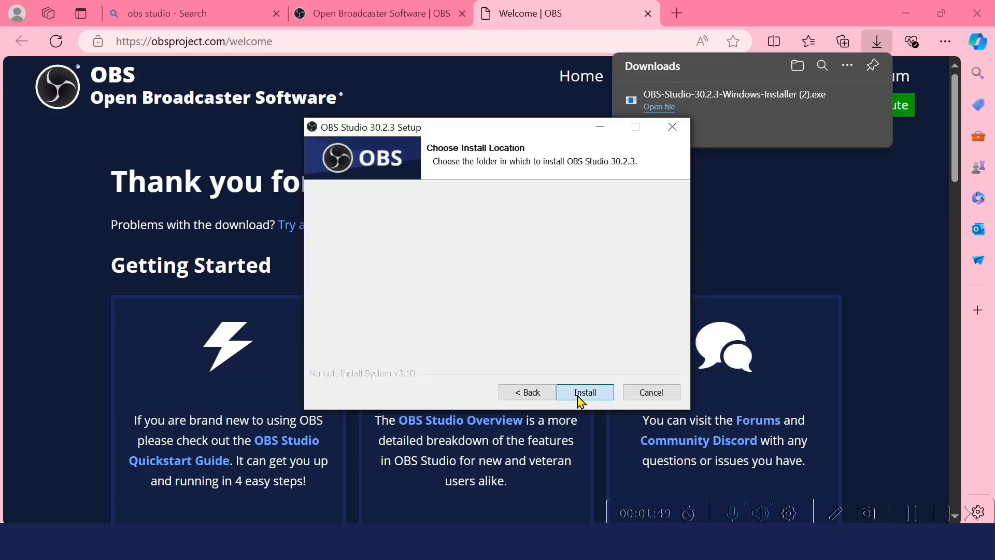
pyautogui.click(581, 394)
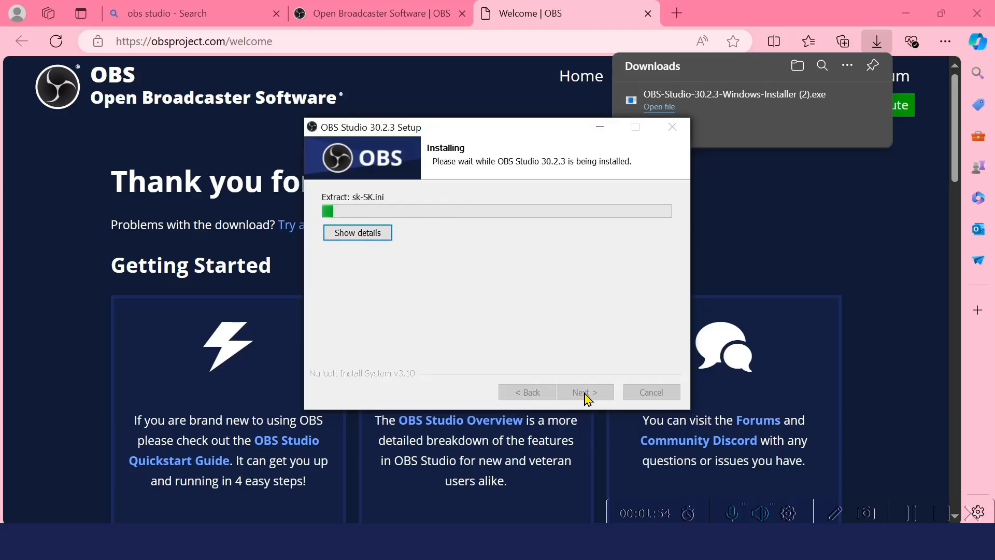
pyautogui.click(909, 515)
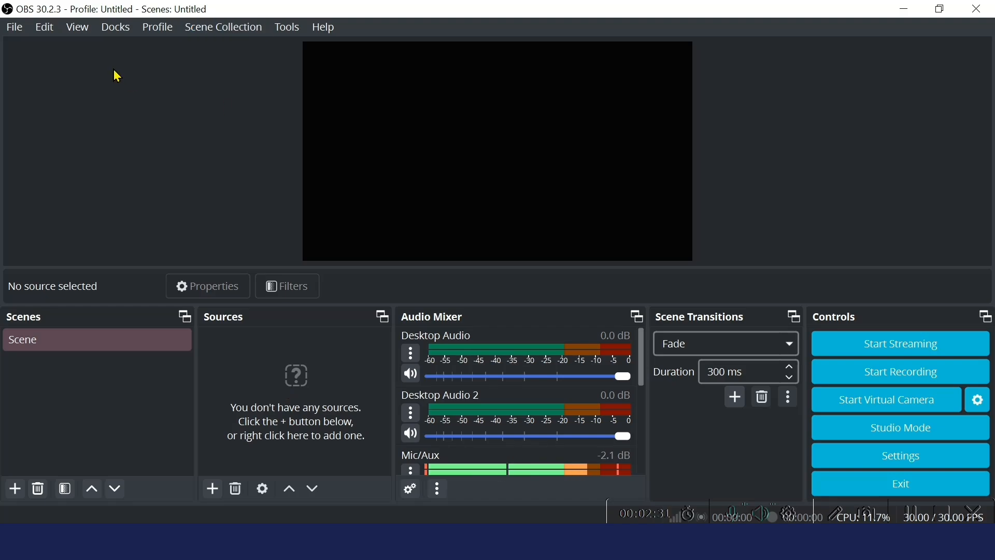
# - Start the Auto-Configuration Wizard and choose to optimize just for recording, without streaming
pyautogui.click(295, 30)
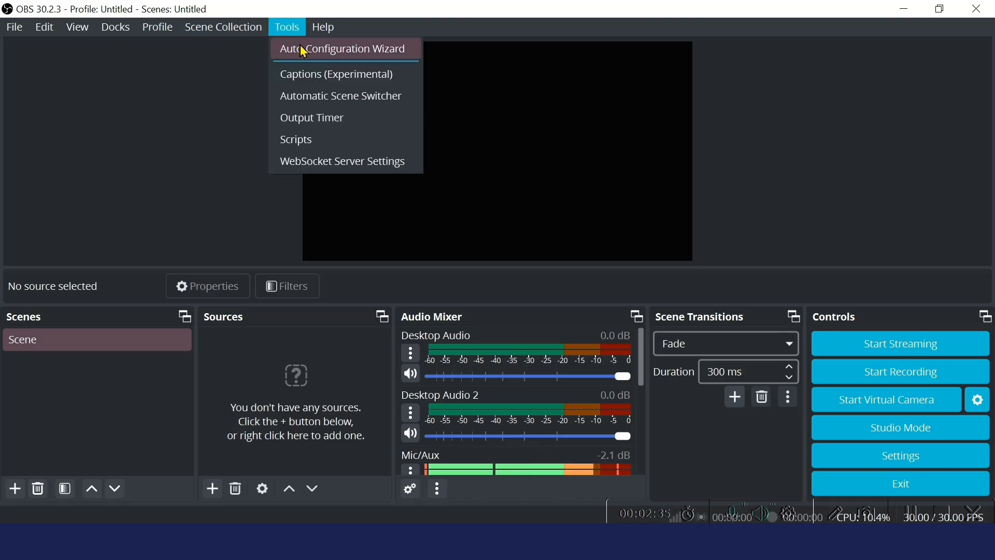
pyautogui.click(304, 50)
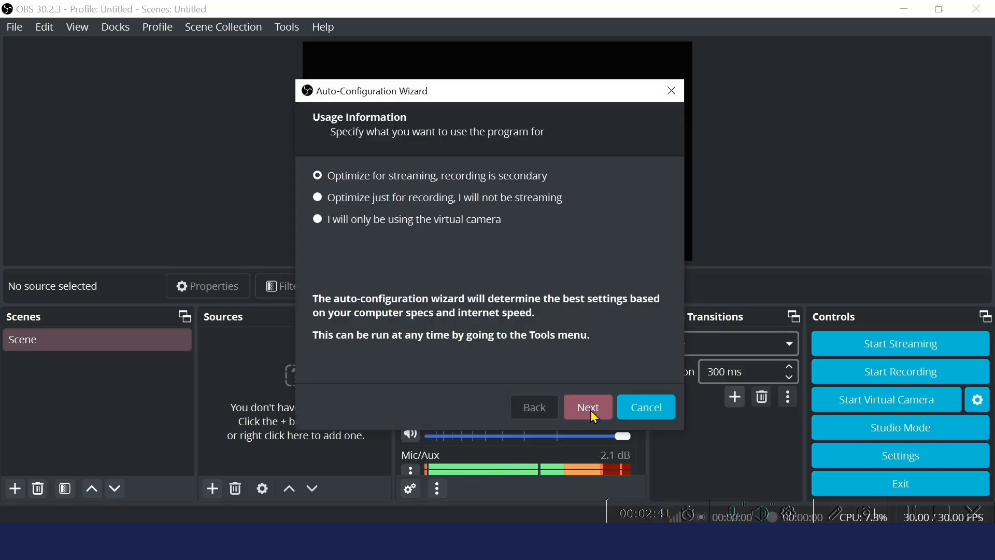
pyautogui.click(333, 174)
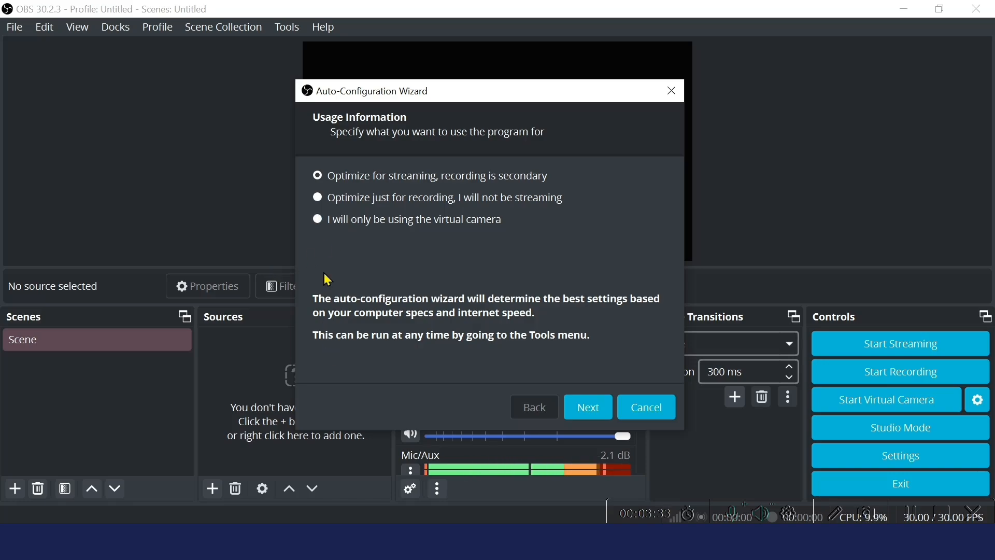
pyautogui.click(318, 199)
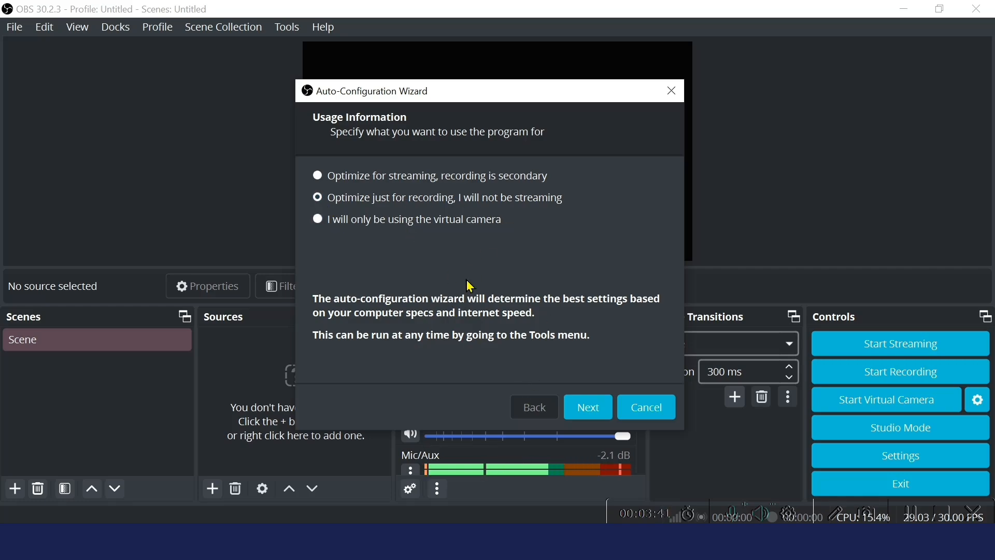
pyautogui.click(591, 409)
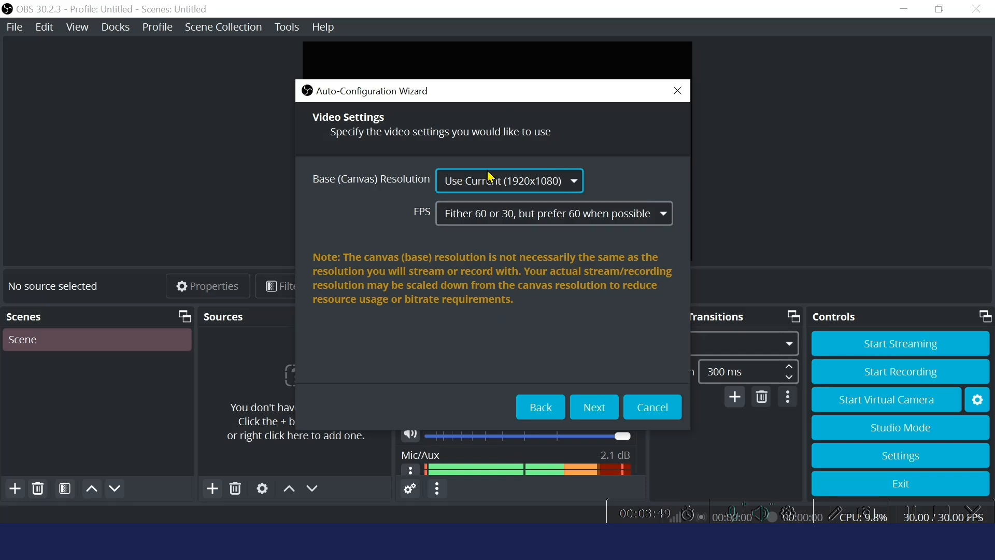
# - Set the wizard's base canvas resolution to Display 1 (1920x1080) and FPS to 30, and apply the suggested settings
pyautogui.click(496, 187)
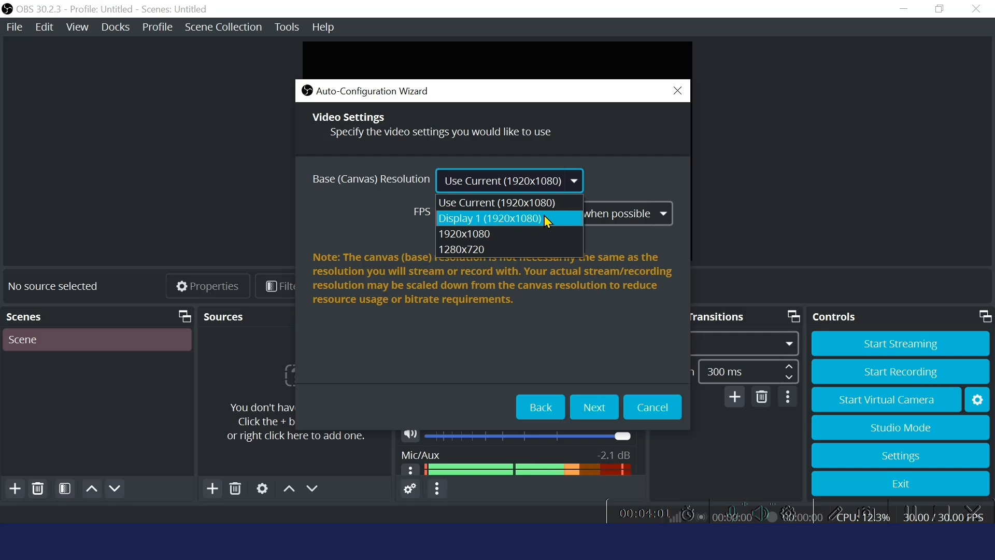
pyautogui.click(507, 226)
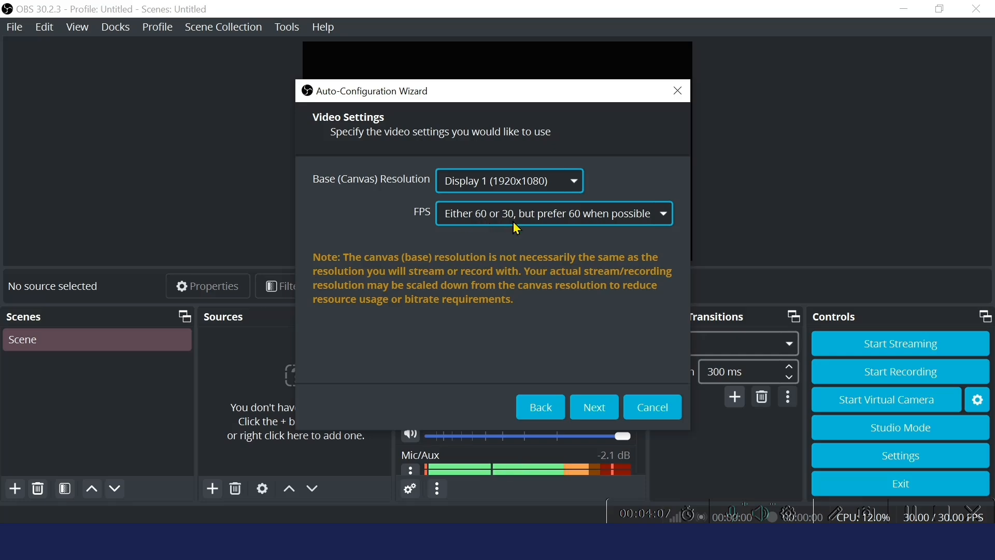
pyautogui.click(517, 221)
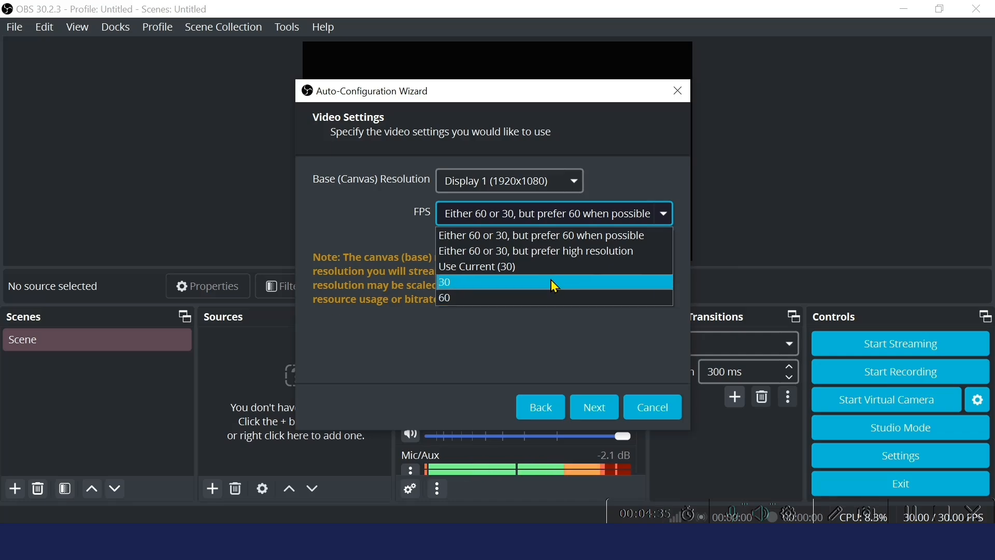
pyautogui.click(512, 287)
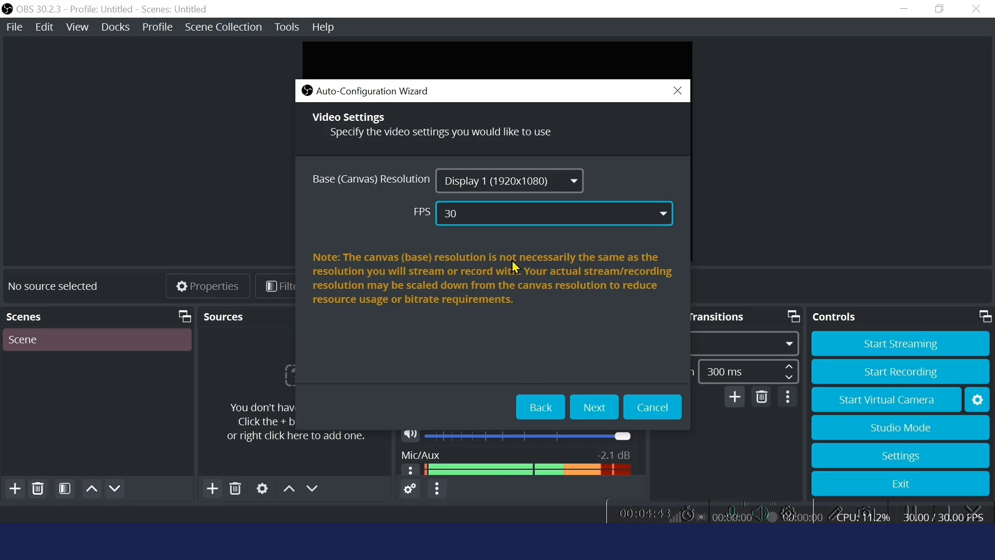
pyautogui.click(602, 407)
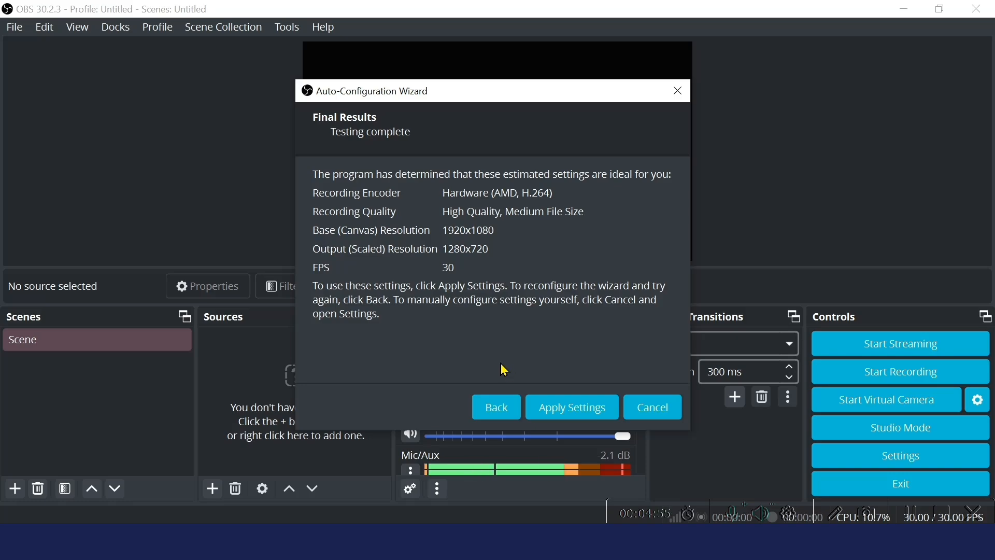
pyautogui.click(573, 415)
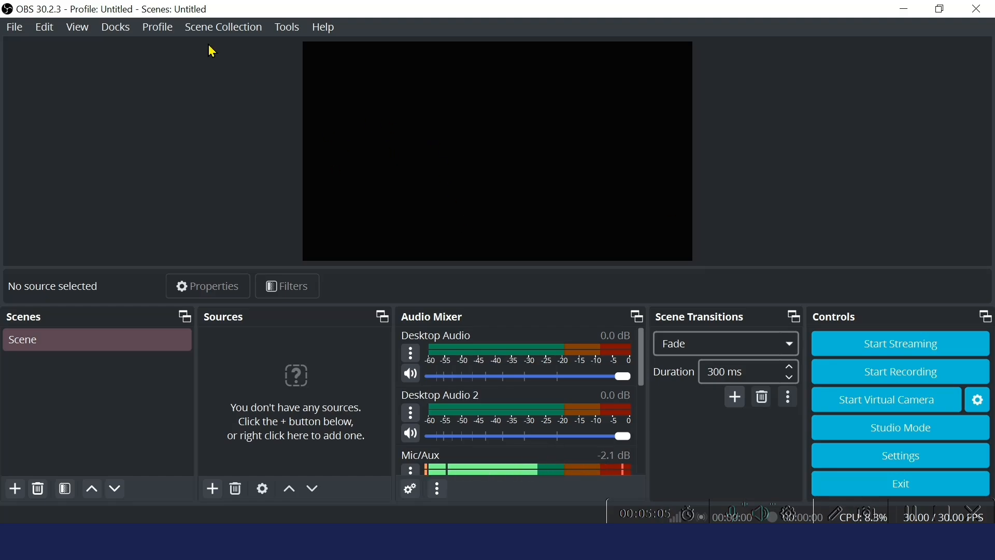
pyautogui.click(237, 29)
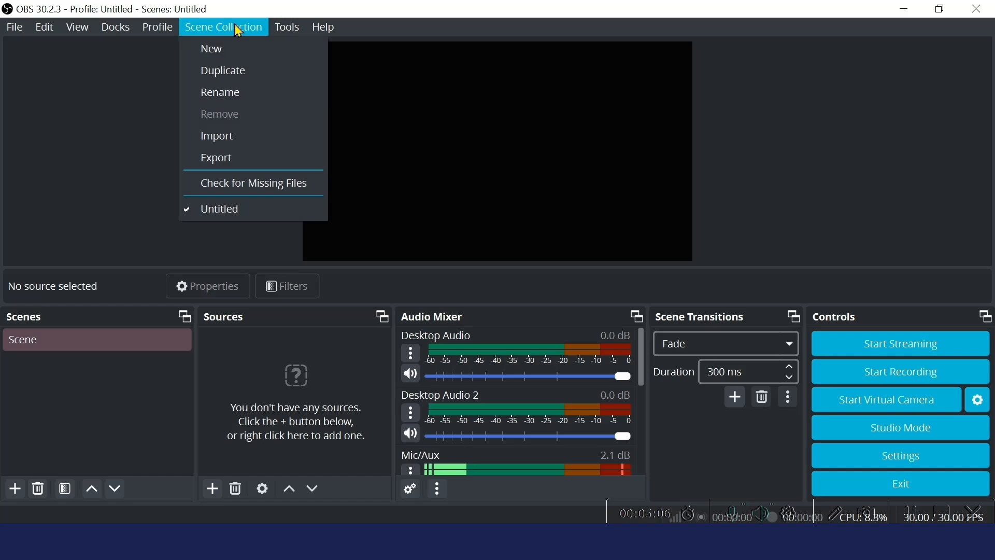
pyautogui.click(293, 31)
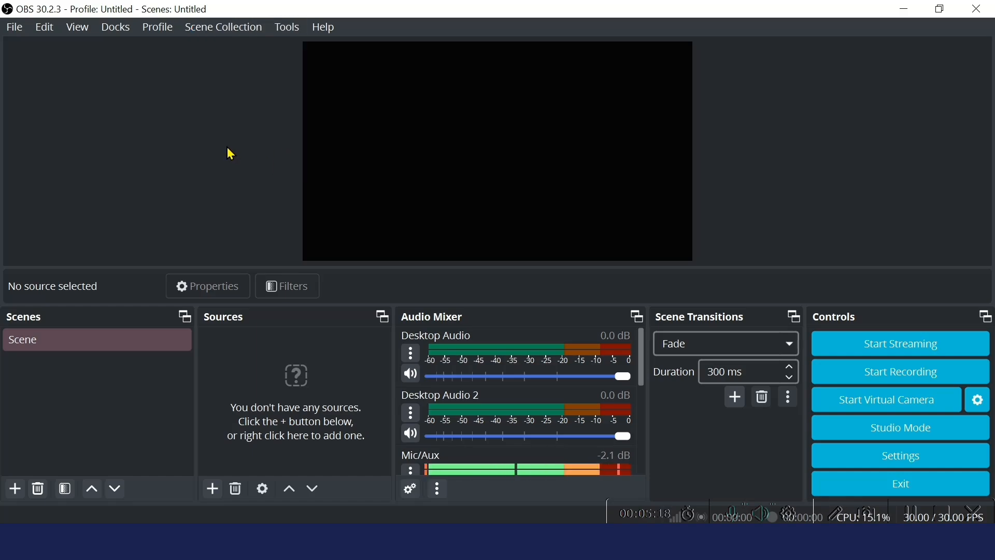
# - Change the output mode to Advanced in the program's output settings and save the change
pyautogui.click(15, 27)
pyautogui.click(38, 97)
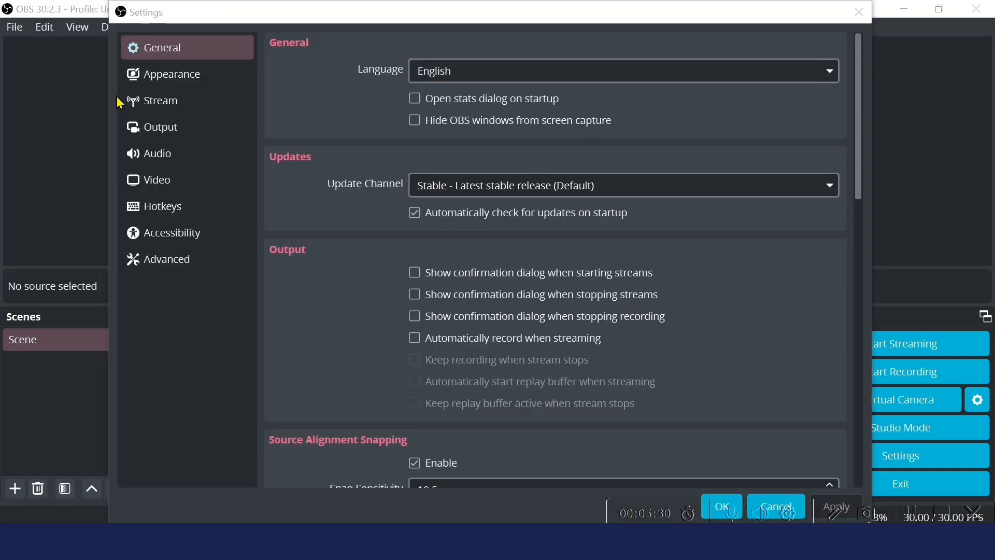
pyautogui.click(182, 134)
pyautogui.click(485, 49)
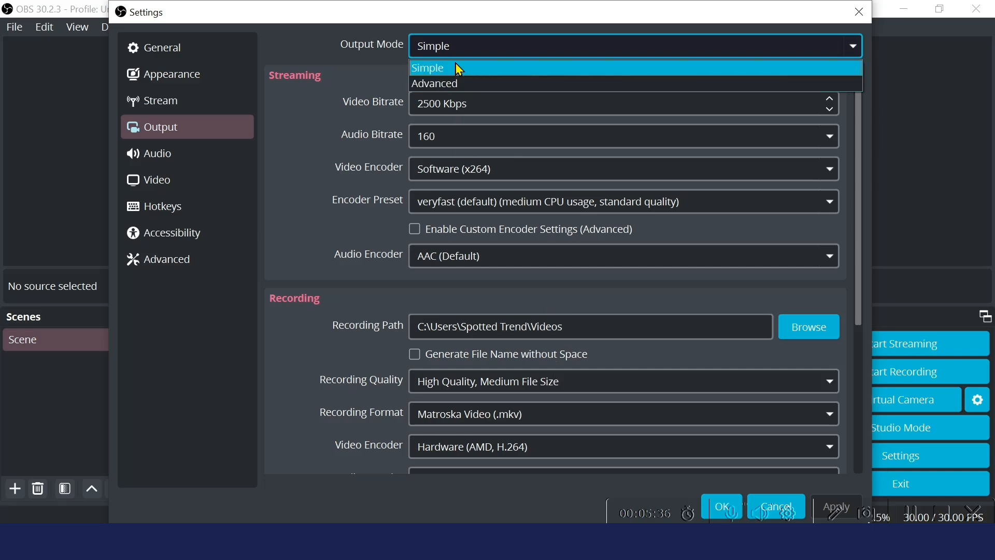
pyautogui.click(462, 84)
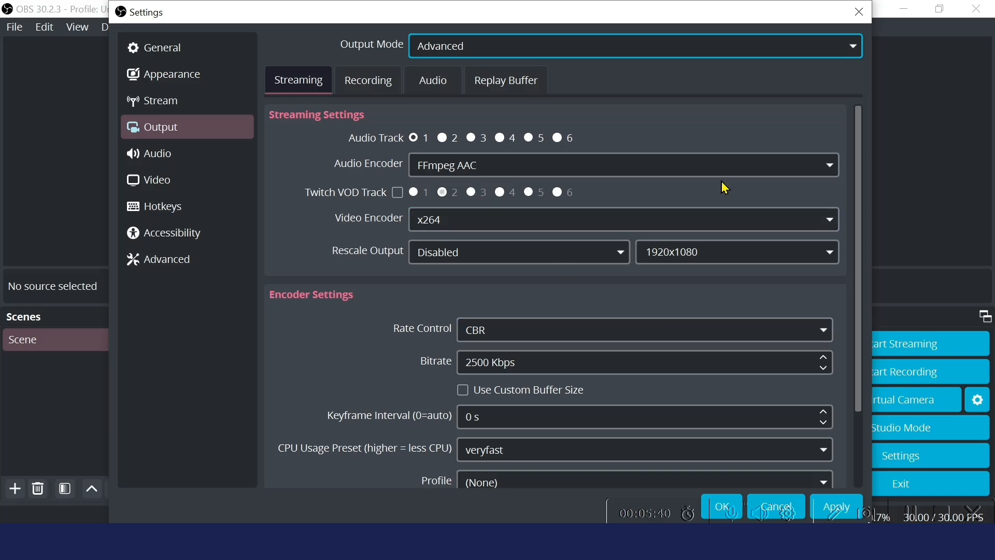
pyautogui.scroll(-3, 729, 399)
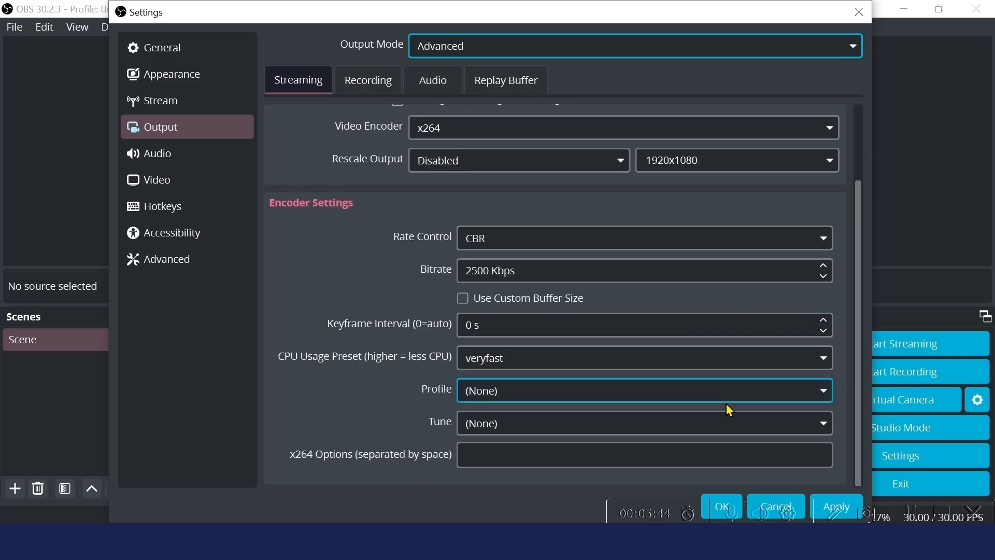
pyautogui.click(836, 505)
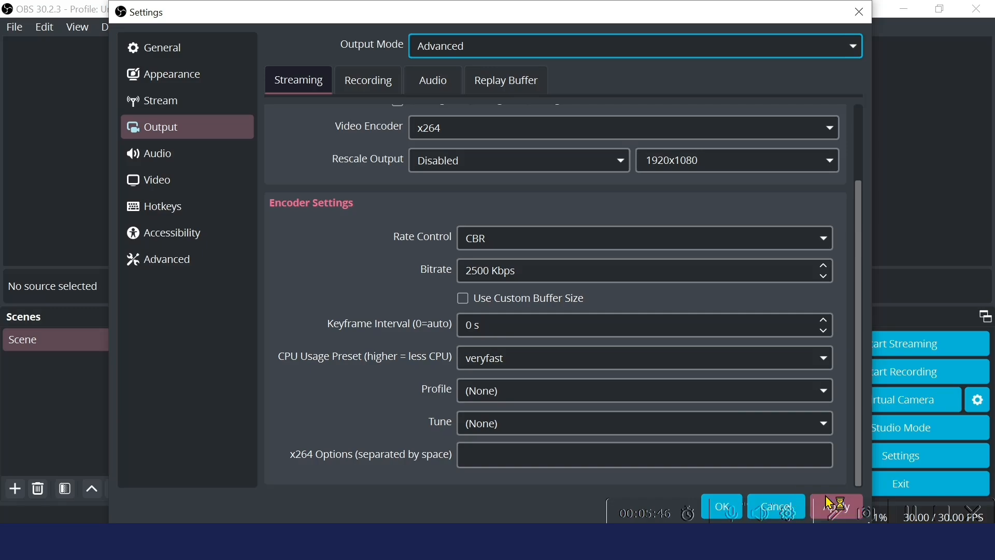
pyautogui.moveTo(731, 17); pyautogui.dragTo(475, 17)
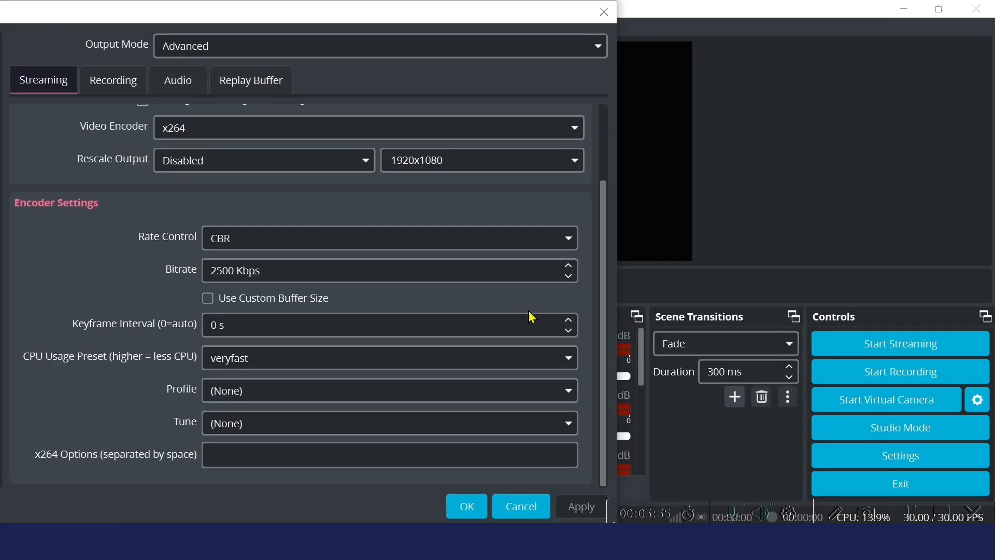
pyautogui.click(466, 505)
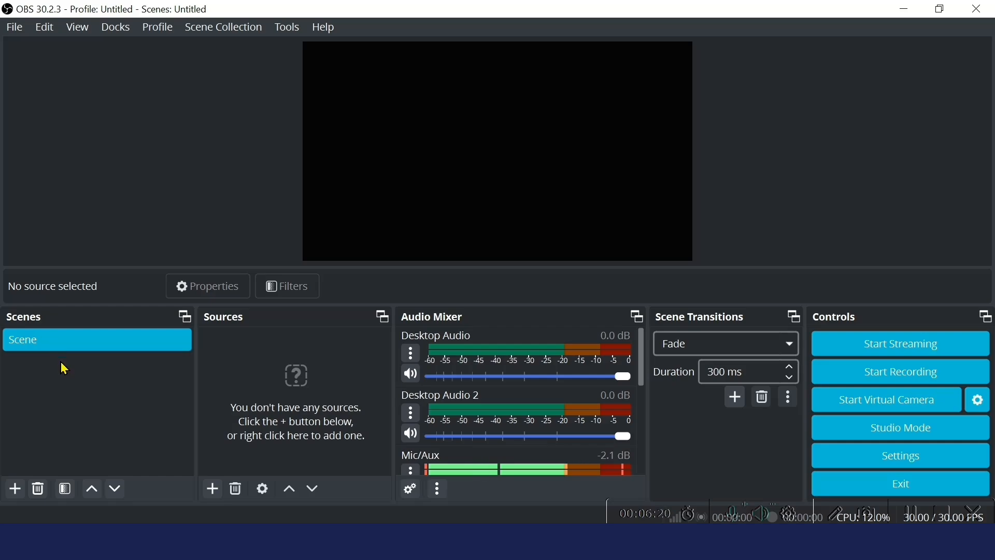
pyautogui.click(15, 489)
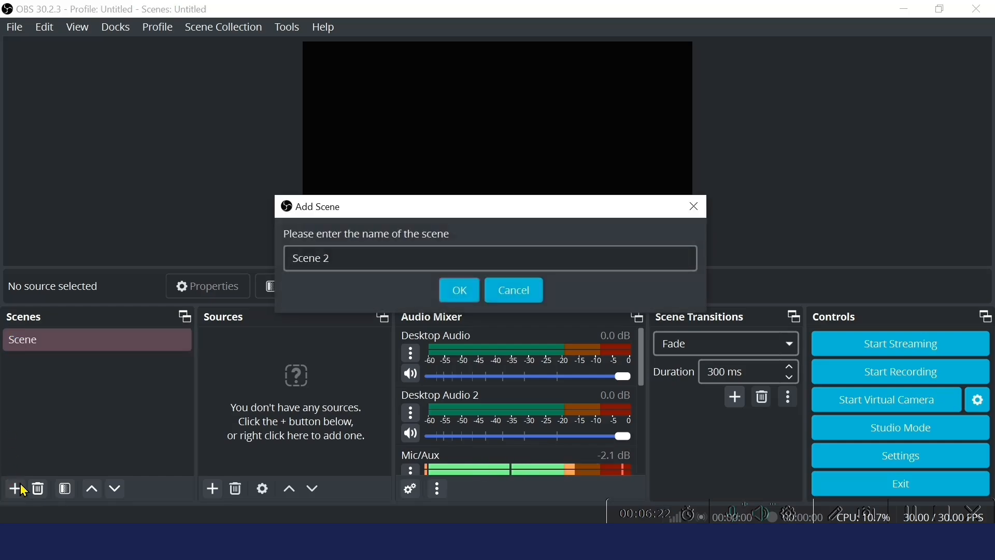
pyautogui.click(517, 298)
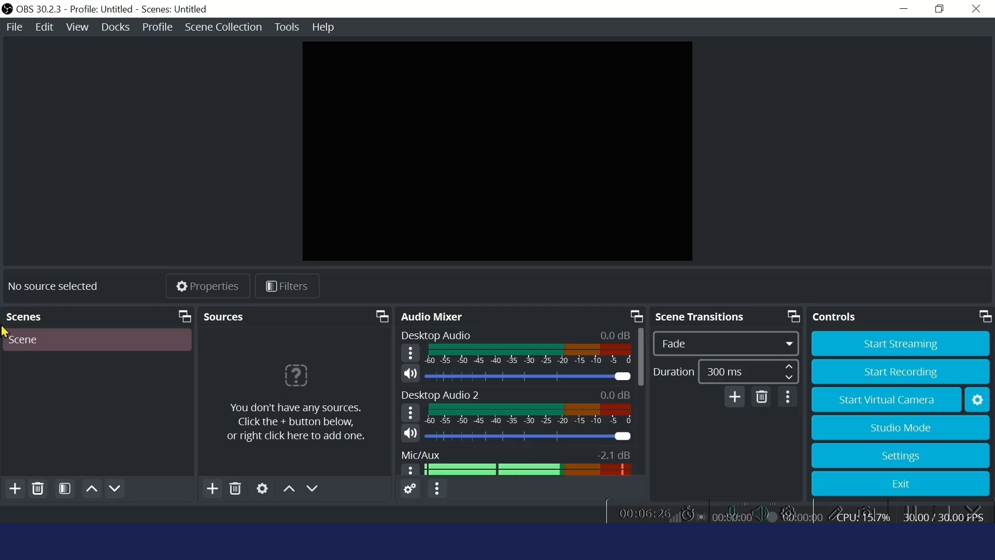
pyautogui.click(89, 348)
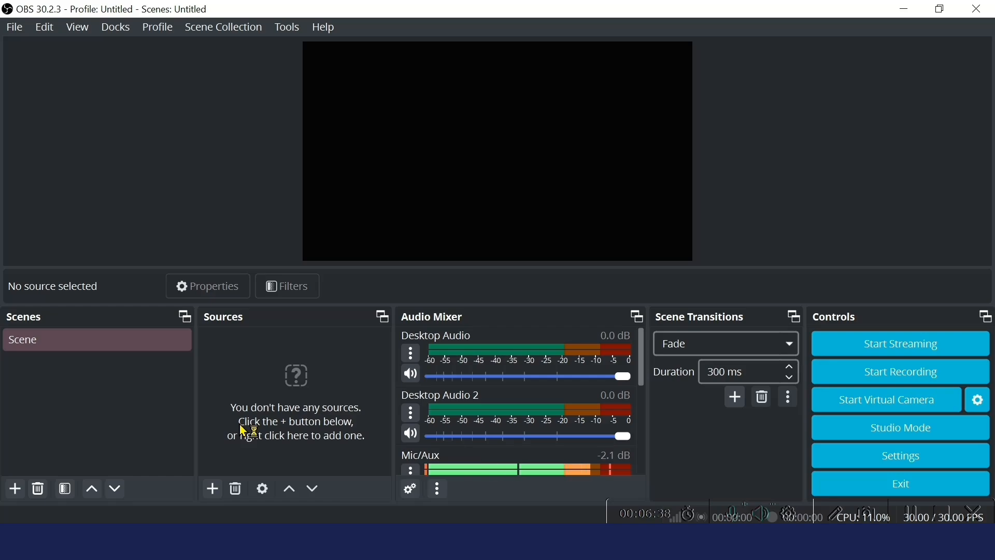
# - Add a new Display Capture source for the 1920x1080 primary monitor to the scene, keeping cursor capture enabled
pyautogui.click(213, 490)
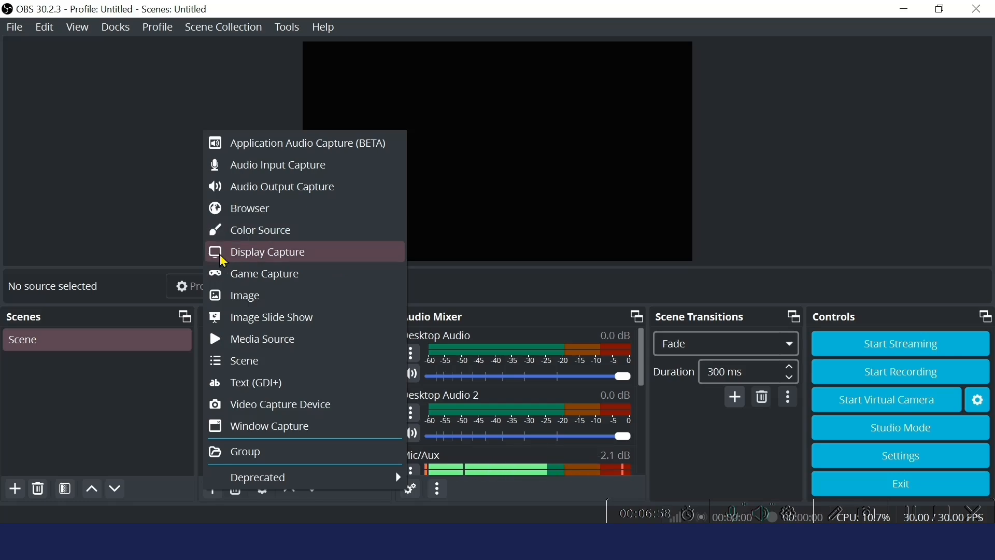
pyautogui.click(342, 254)
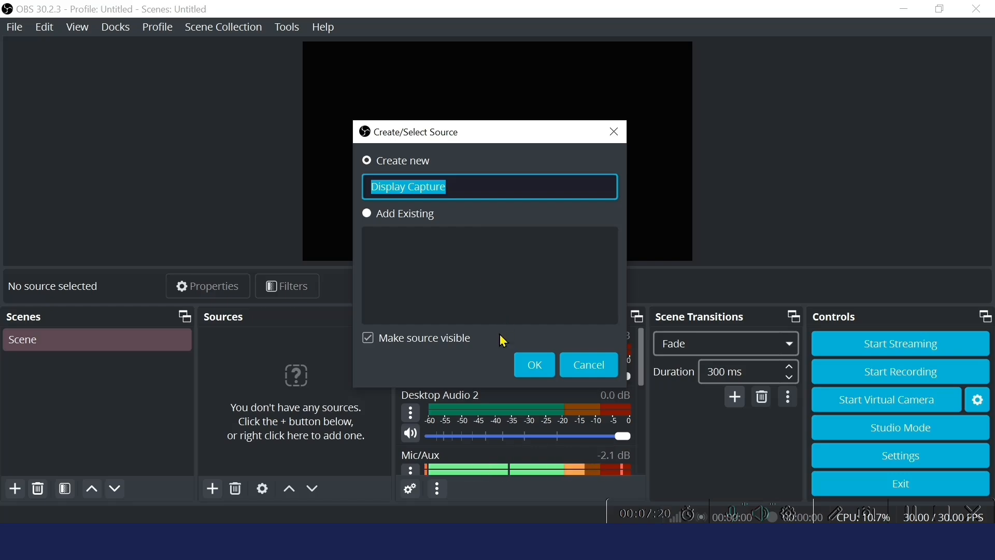
pyautogui.click(536, 366)
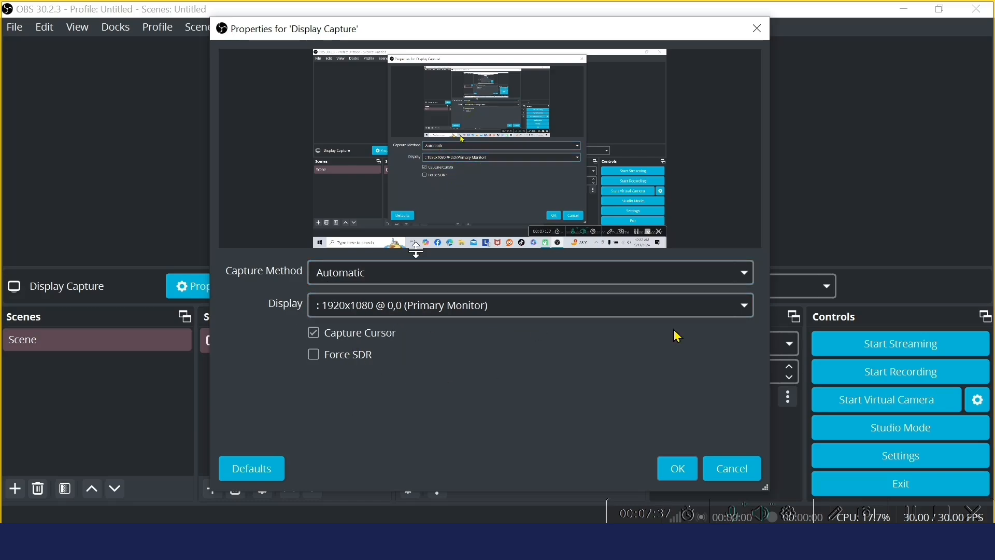
pyautogui.click(665, 471)
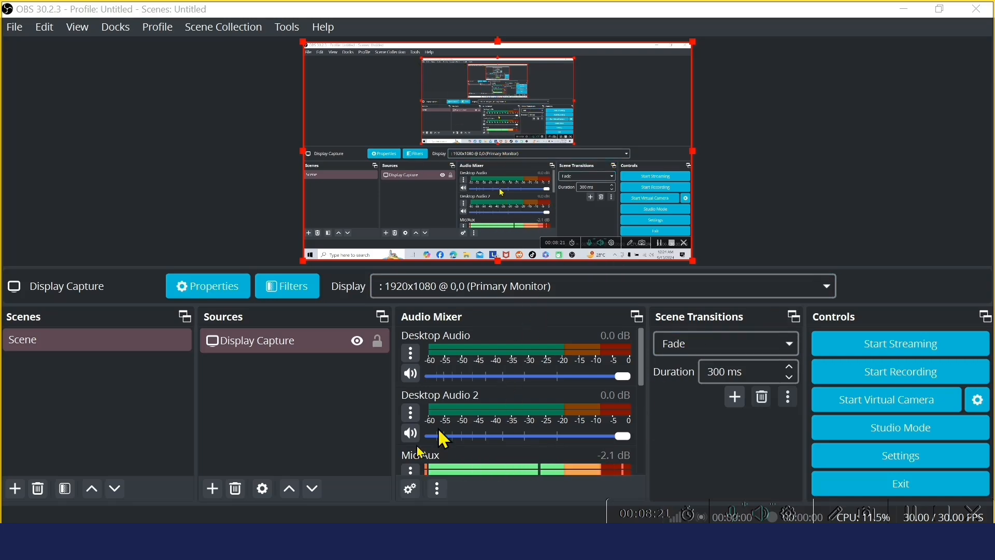
# - Add an Audio Input Capture source named "microphone" that uses the Microphone (Realtek(R) Audio) device
pyautogui.click(213, 490)
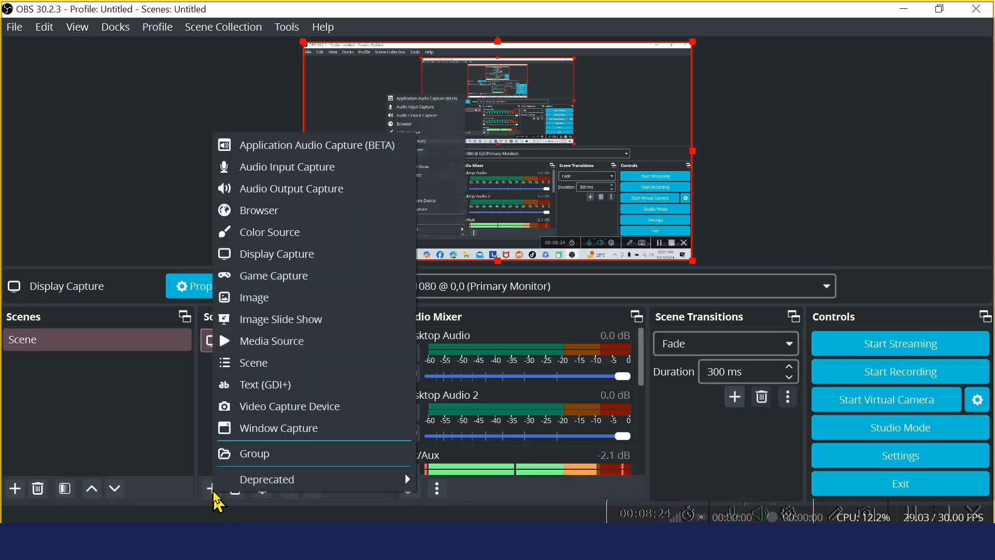
pyautogui.click(308, 166)
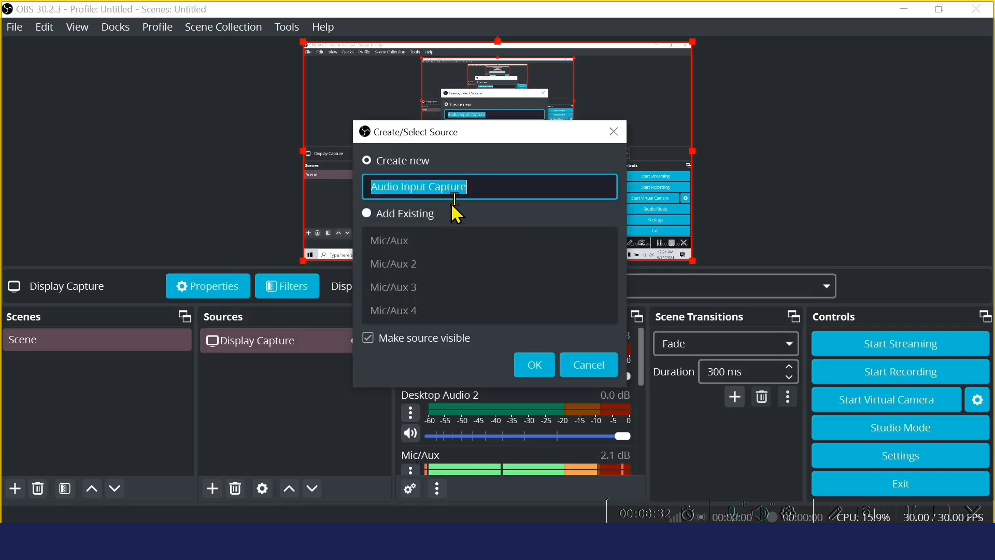
pyautogui.write('microphone')
pyautogui.click(534, 366)
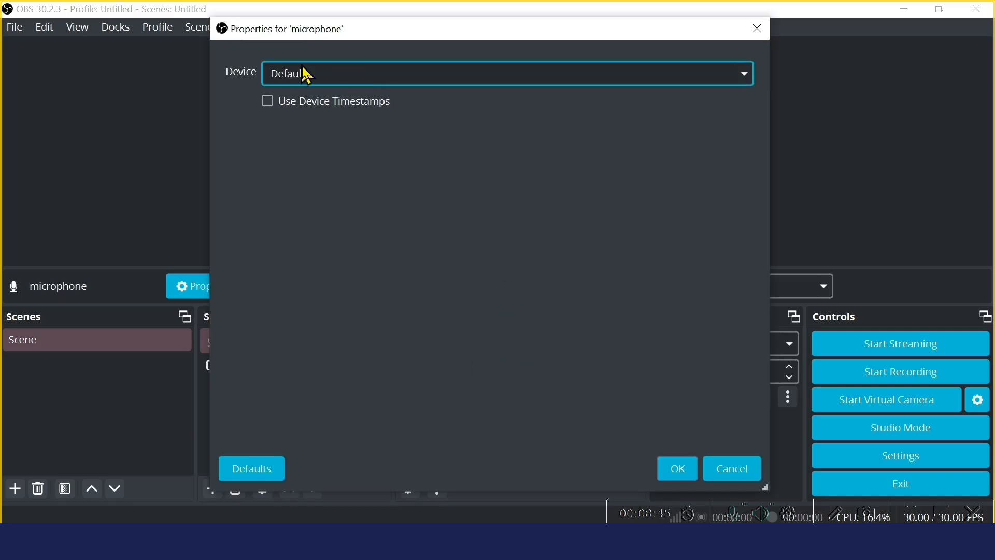
pyautogui.click(318, 78)
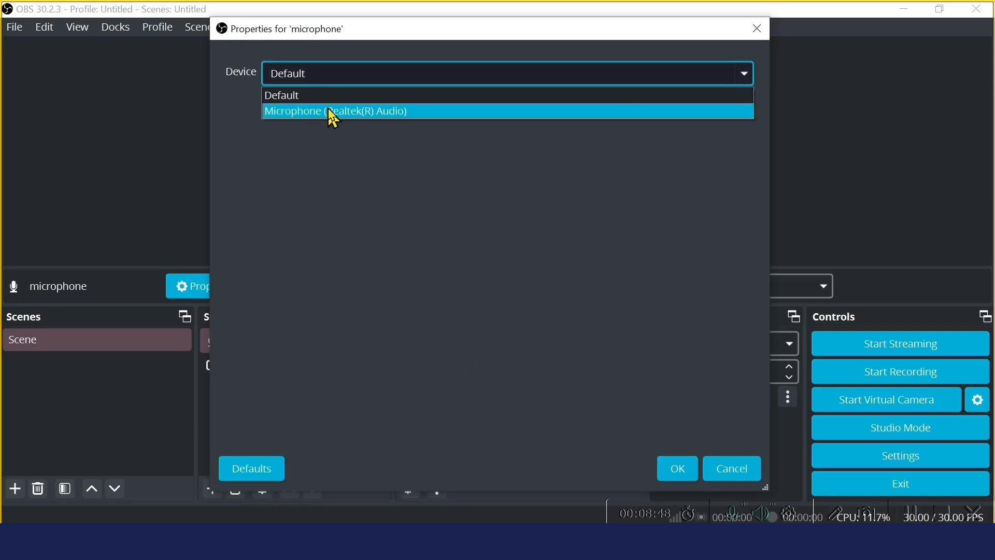
pyautogui.click(333, 111)
pyautogui.click(683, 472)
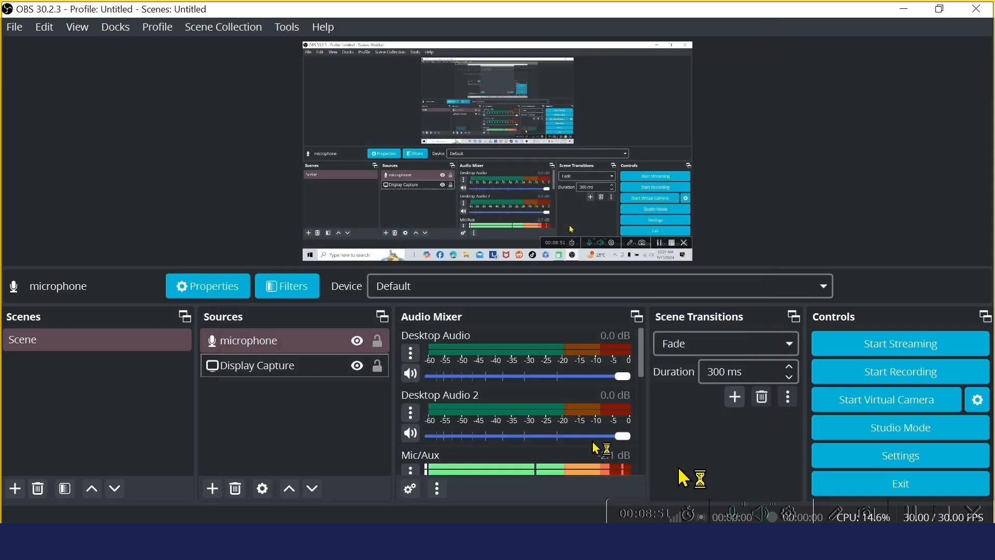
pyautogui.click(298, 364)
pyautogui.click(284, 344)
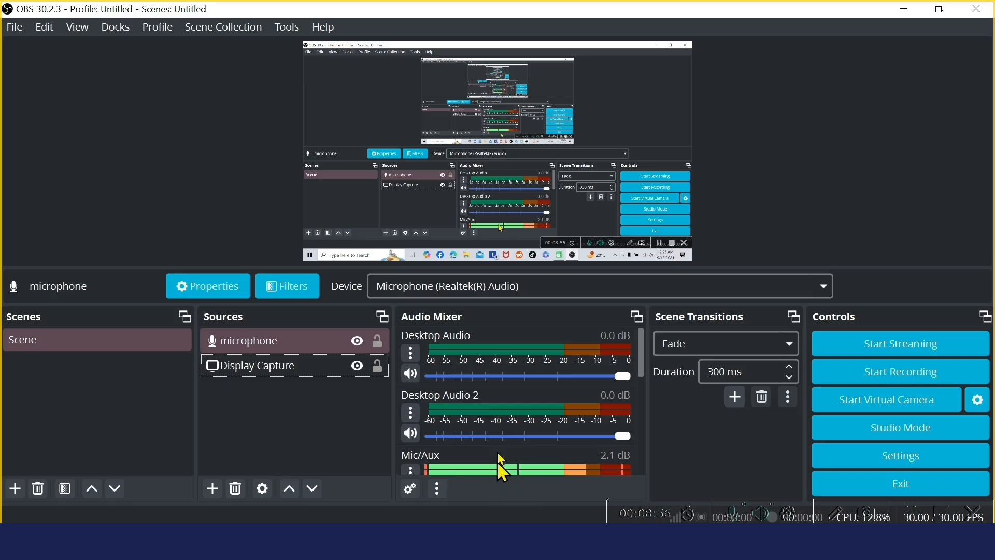
pyautogui.scroll(-2, 498, 456)
pyautogui.scroll(2, 493, 414)
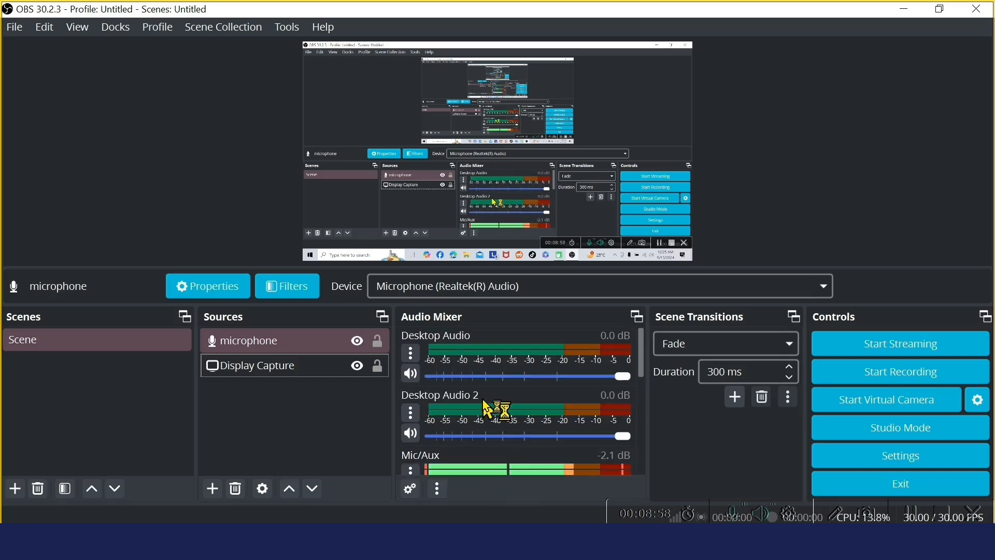
pyautogui.scroll(-1, 492, 408)
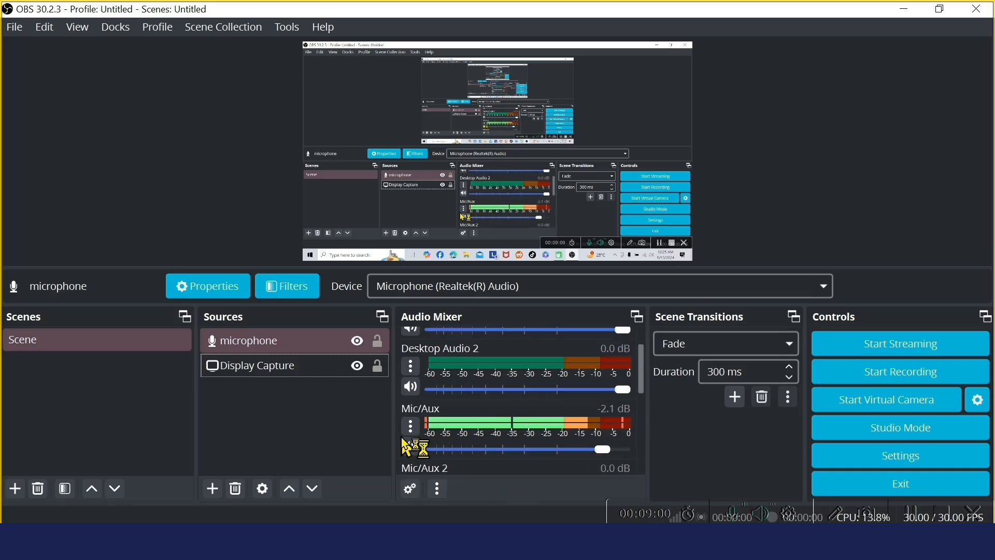
# - Add an Audio Output Capture source named "system sound" that uses the Speakers (Realtek(R) Audio) device
pyautogui.click(213, 488)
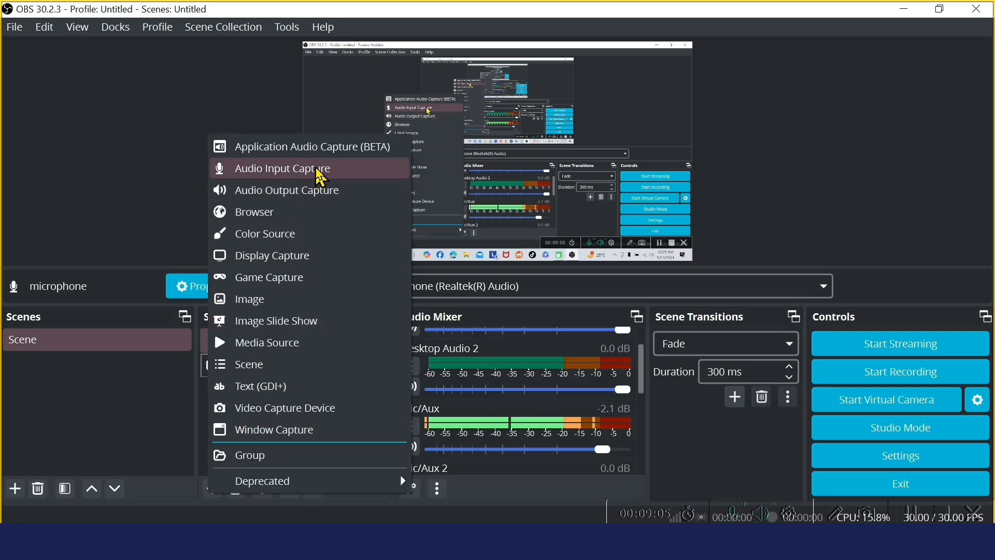
pyautogui.click(321, 192)
pyautogui.write('system sound')
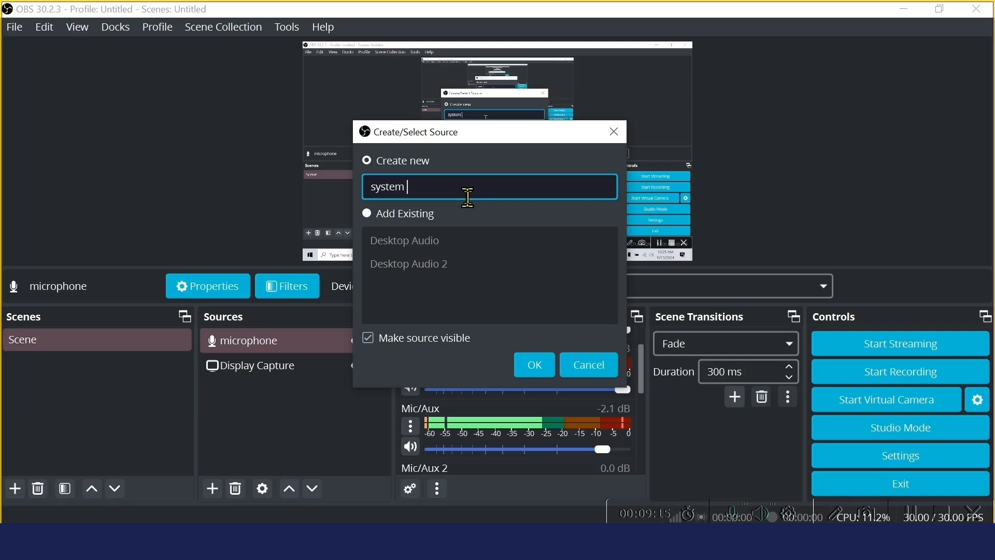
pyautogui.click(531, 368)
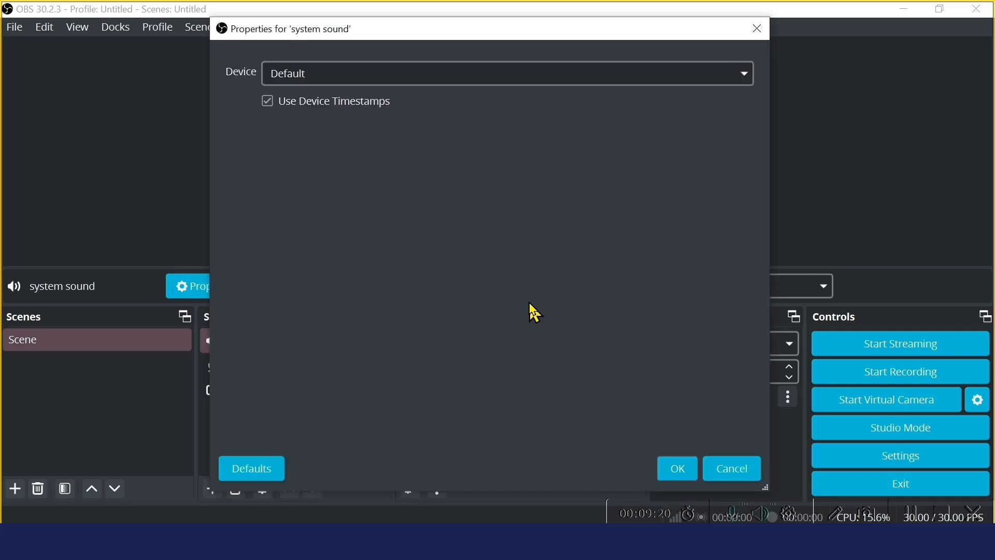
pyautogui.click(418, 74)
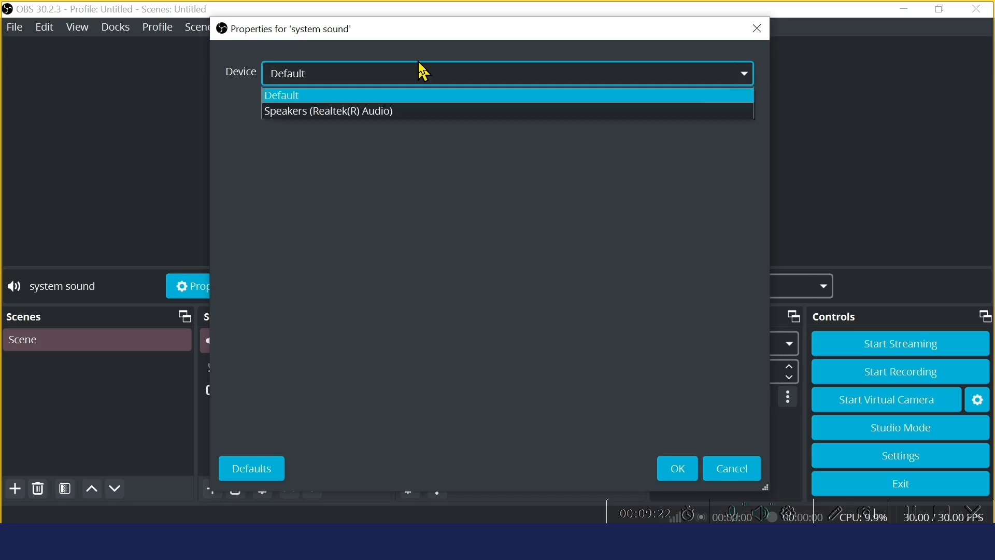
pyautogui.click(408, 117)
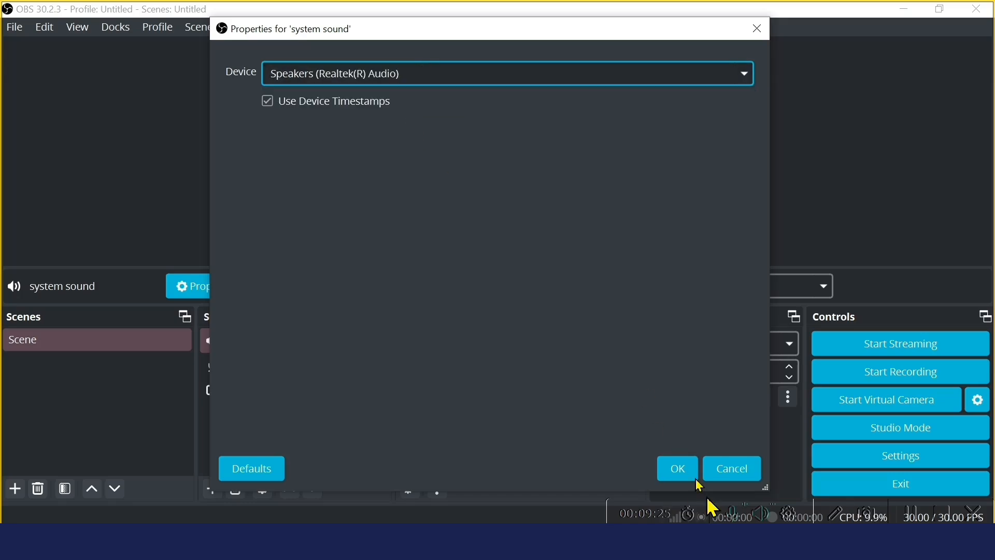
pyautogui.click(674, 465)
pyautogui.click(680, 474)
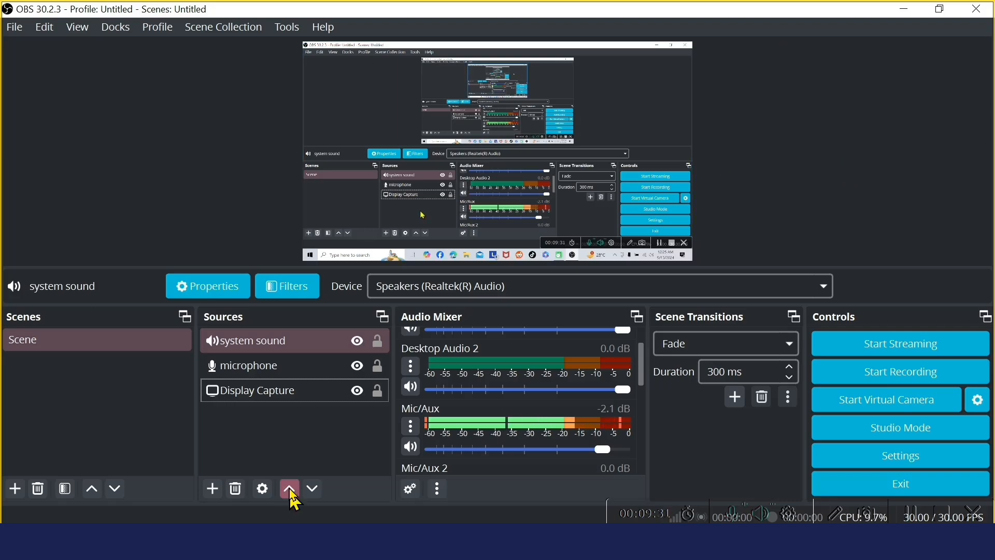
# - Examine the level meters of the microphone, system sound and Mic/Aux channels in the audio mixer
pyautogui.scroll(-2, 524, 446)
pyautogui.scroll(-3, 537, 456)
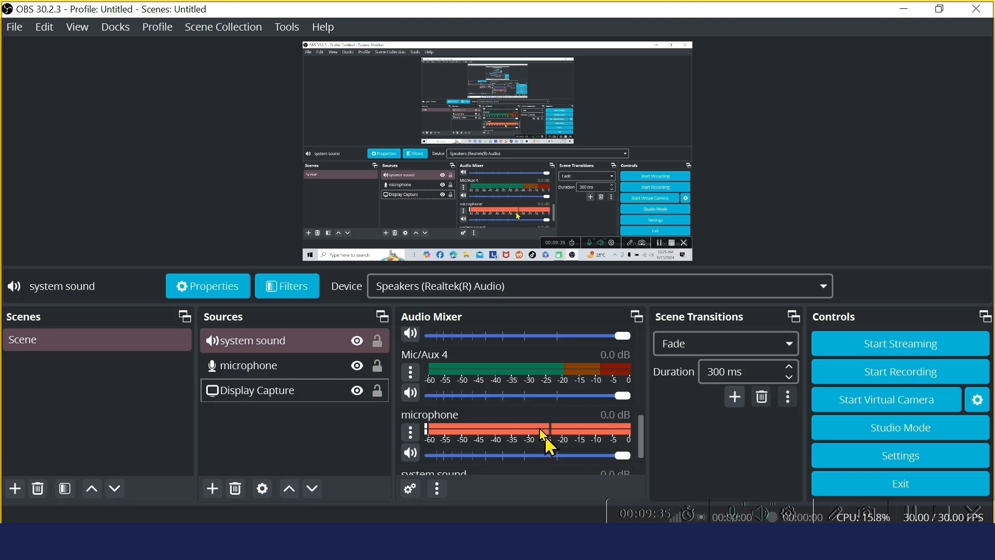
pyautogui.scroll(3, 547, 440)
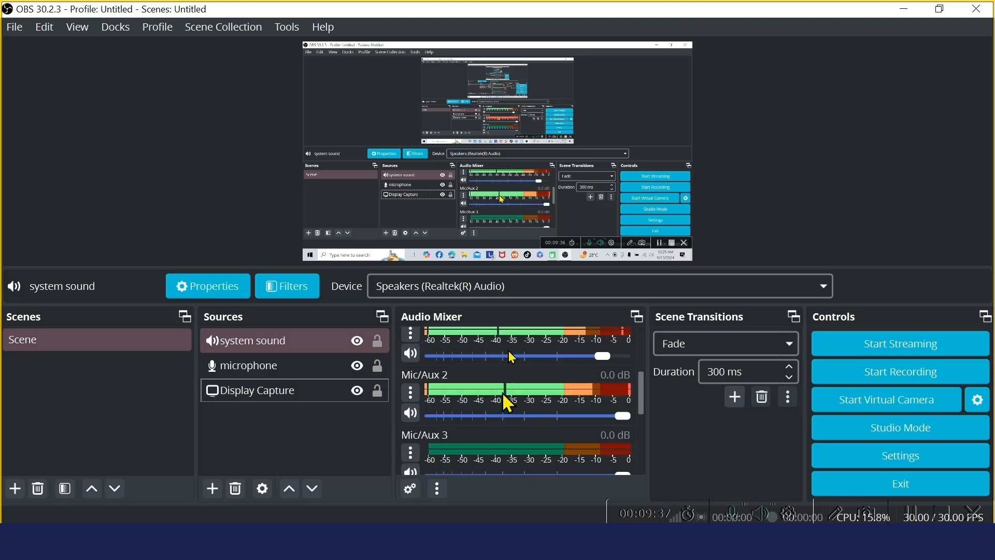
pyautogui.scroll(-4, 519, 399)
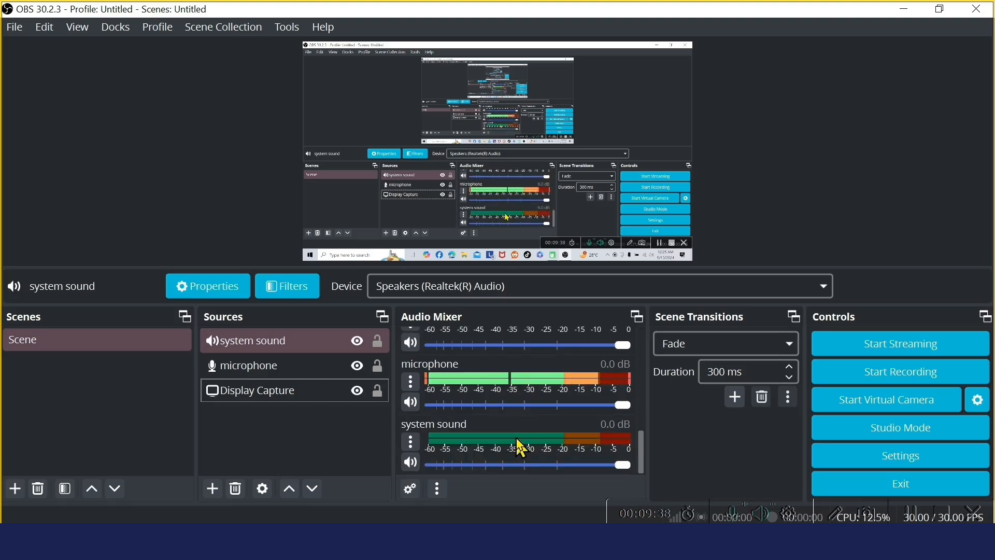
pyautogui.scroll(3, 517, 444)
pyautogui.scroll(2, 518, 429)
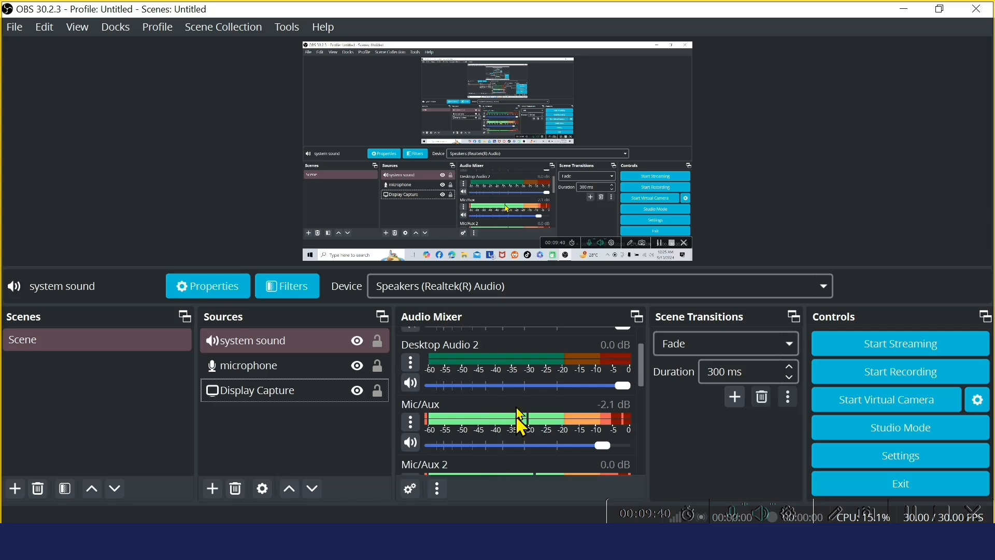
pyautogui.scroll(-3, 538, 426)
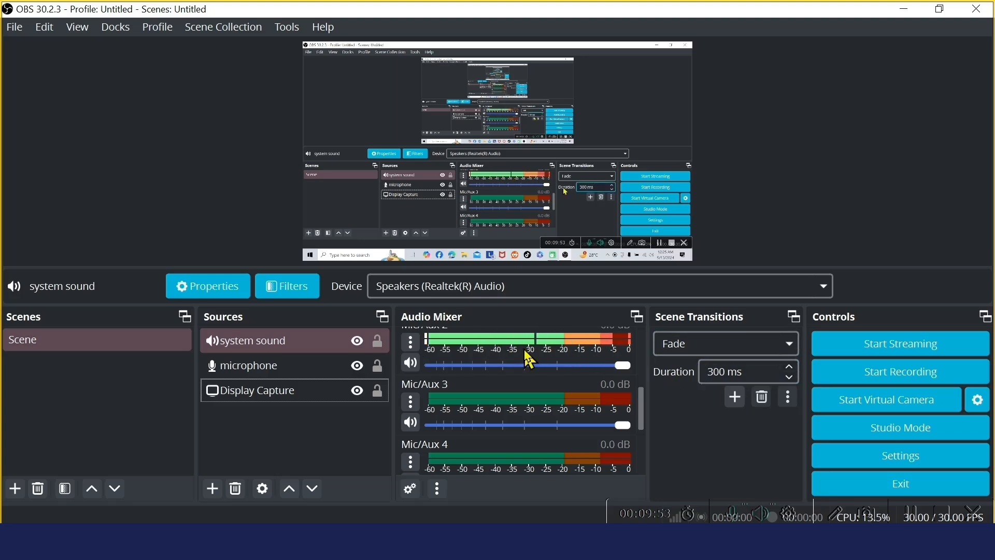
pyautogui.scroll(-3, 536, 415)
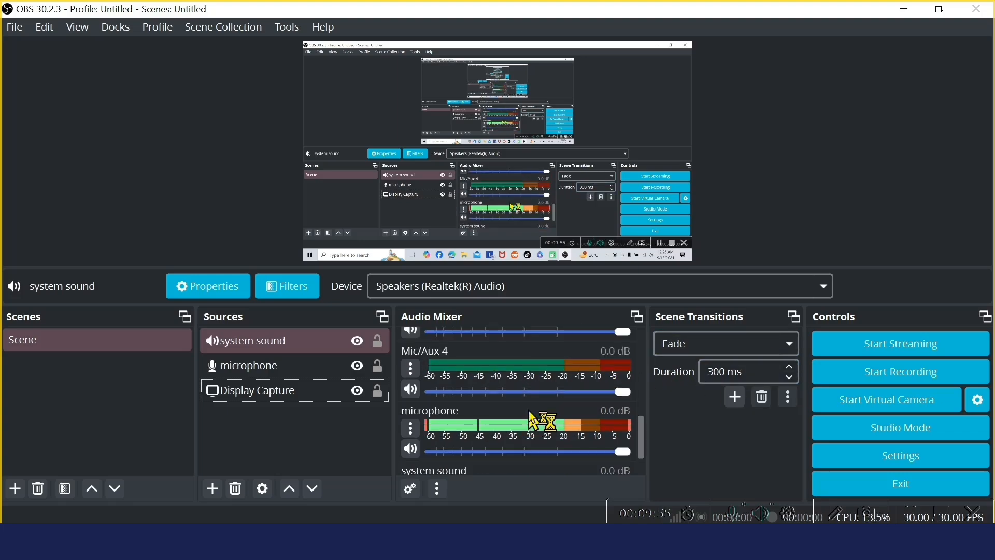
# - Try out the microphone channel's volume adjustment and the muting of Mic/Aux 2 in the audio mixer
pyautogui.click(620, 452)
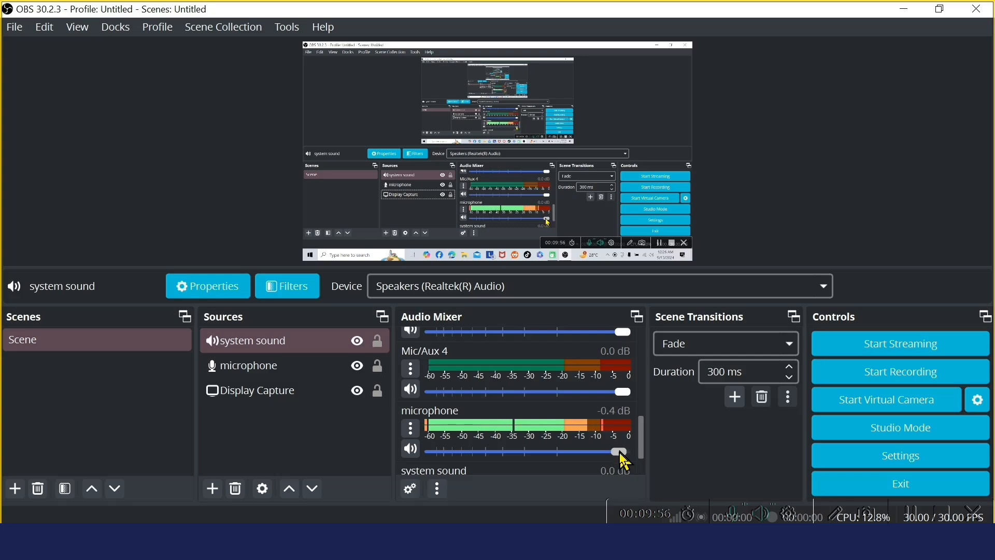
pyautogui.moveTo(620, 452); pyautogui.dragTo(662, 471)
pyautogui.scroll(3, 543, 420)
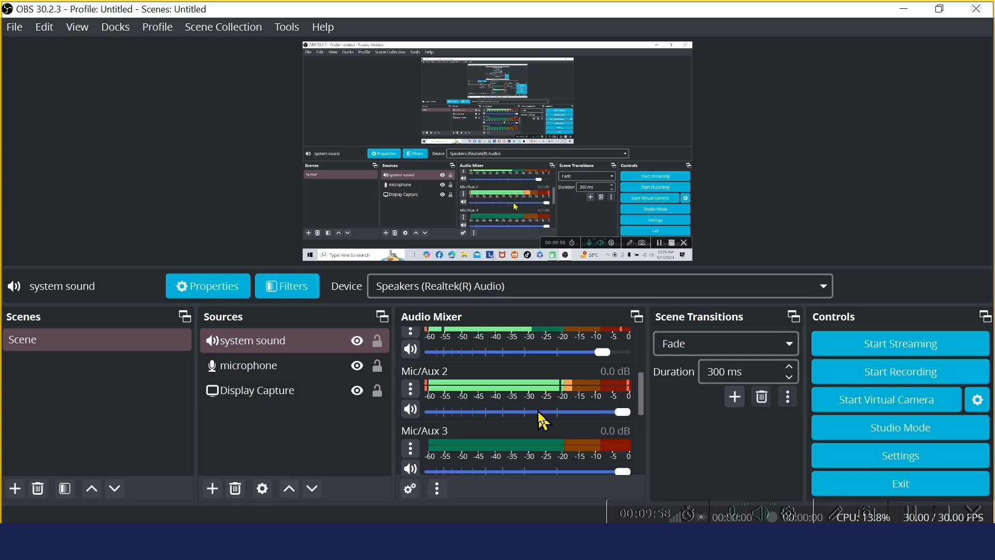
pyautogui.click(411, 409)
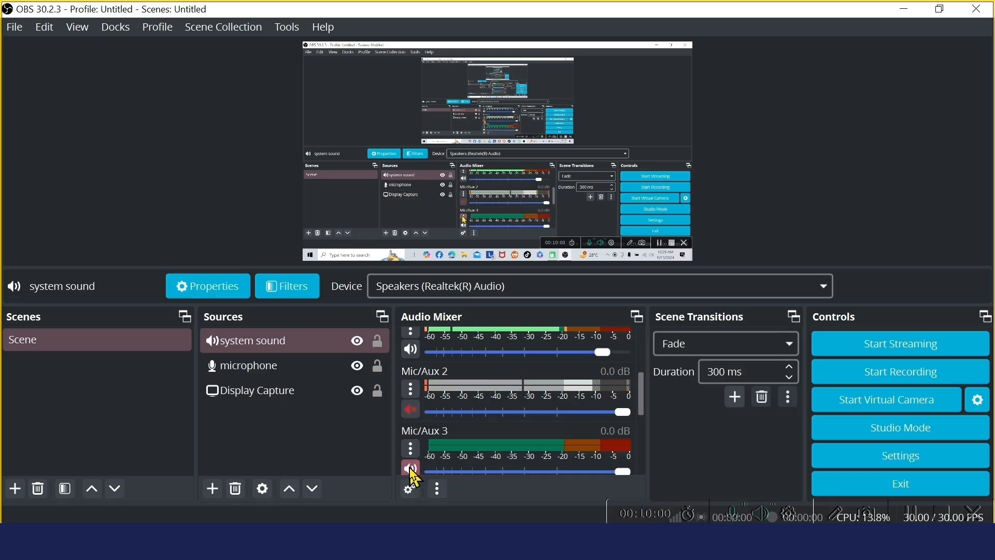
pyautogui.click(411, 410)
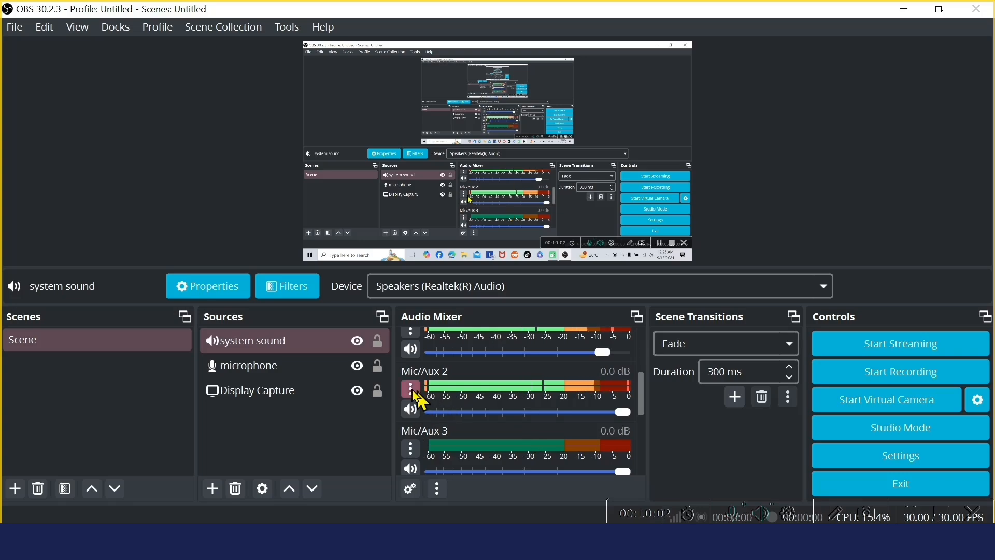
# - Start recording the current scene and select its Display Capture source
pyautogui.scroll(2, 482, 425)
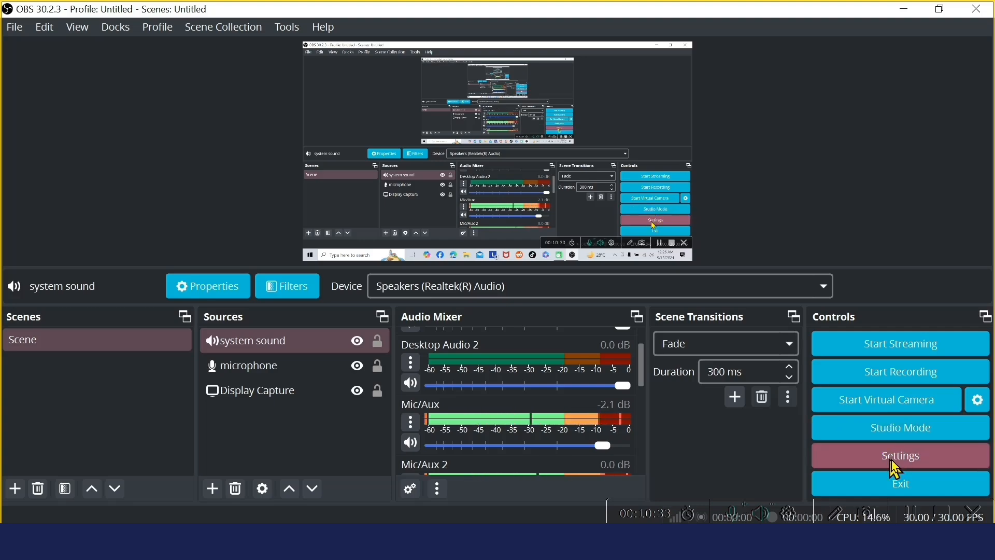
pyautogui.click(900, 382)
pyautogui.click(259, 391)
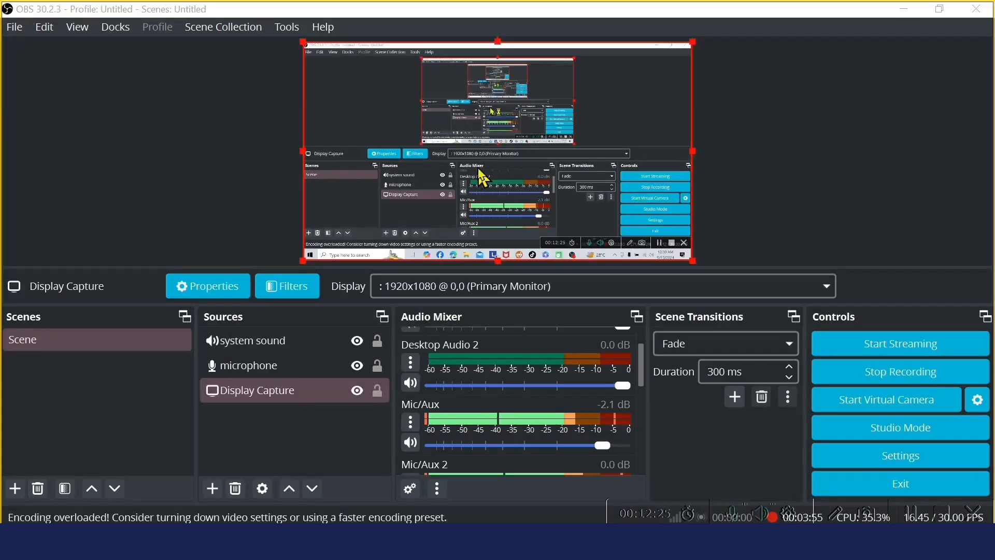
# - Add a new scene named "desktop caption on webcam"
pyautogui.click(13, 489)
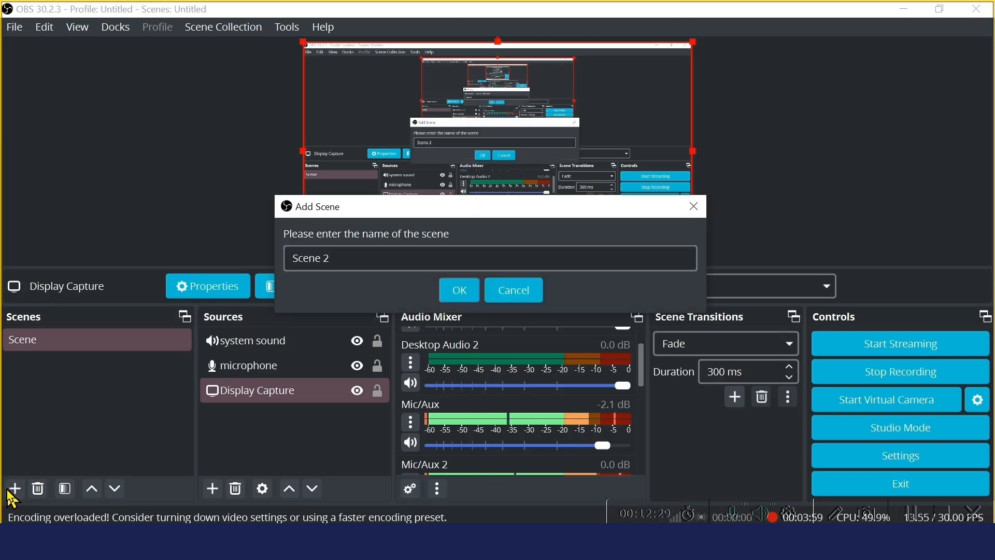
pyautogui.click(272, 244)
pyautogui.write('deskt')
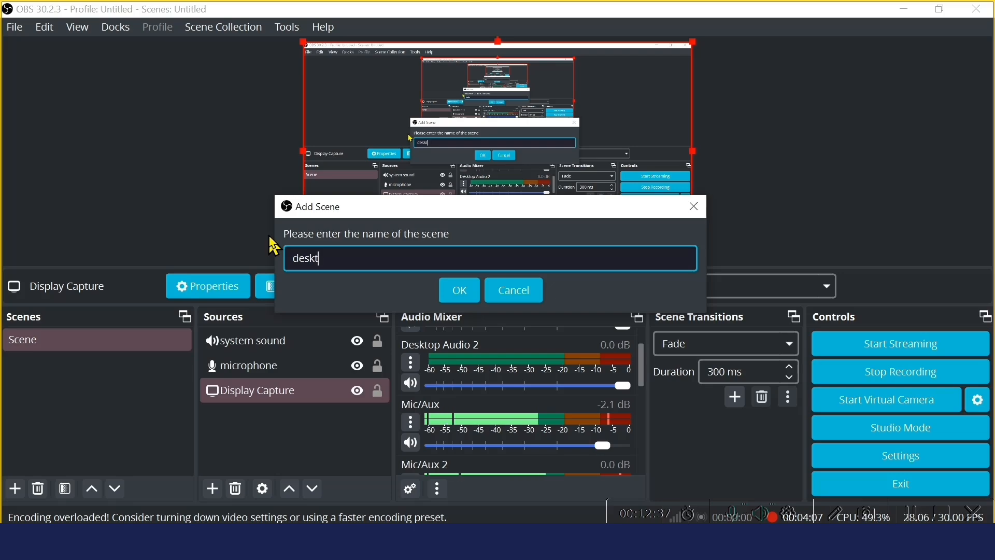
pyautogui.write('op')
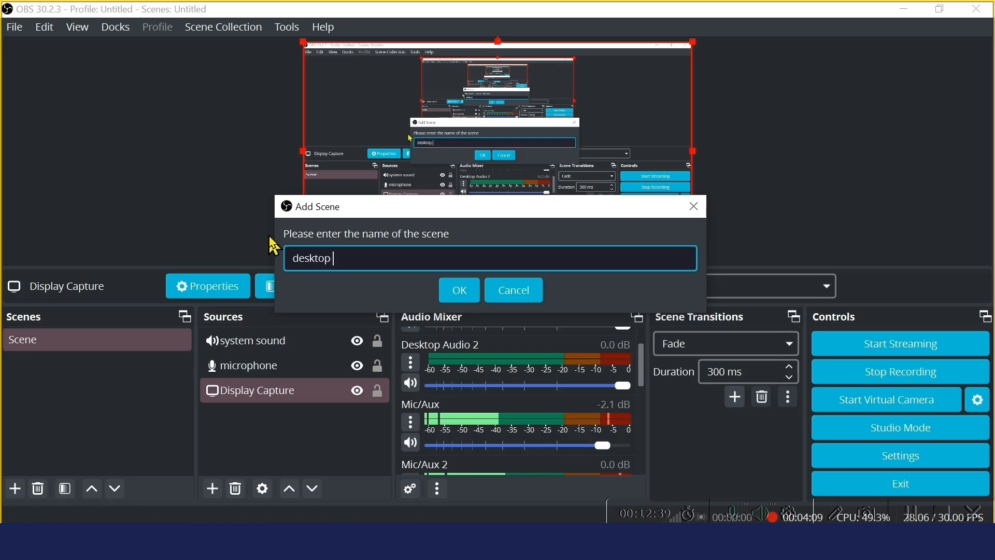
pyautogui.write(' caption')
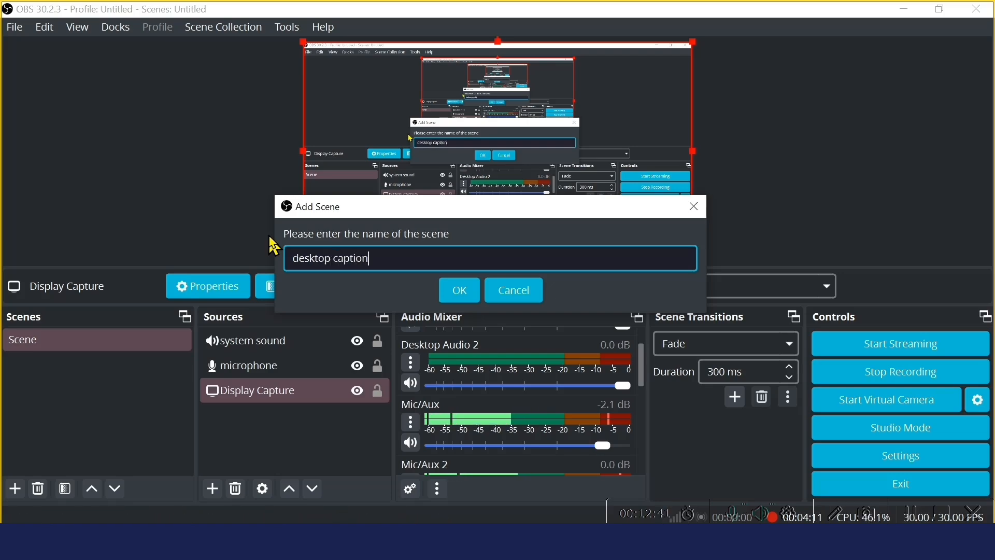
pyautogui.write(' on w')
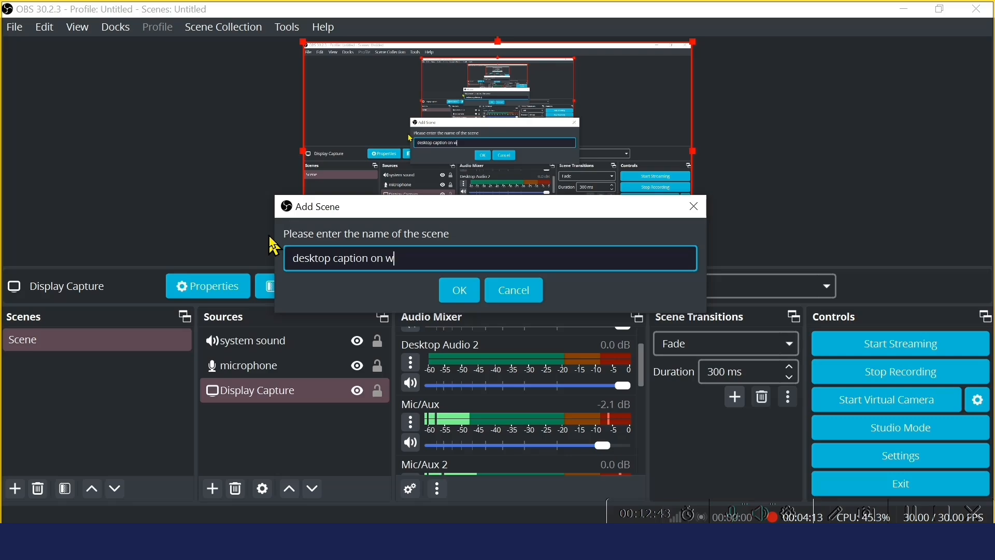
pyautogui.write('e')
pyautogui.write('ca')
pyautogui.press('BackSpace')
pyautogui.press('BackSpace')
pyautogui.write('ba')
pyautogui.press('BackSpace')
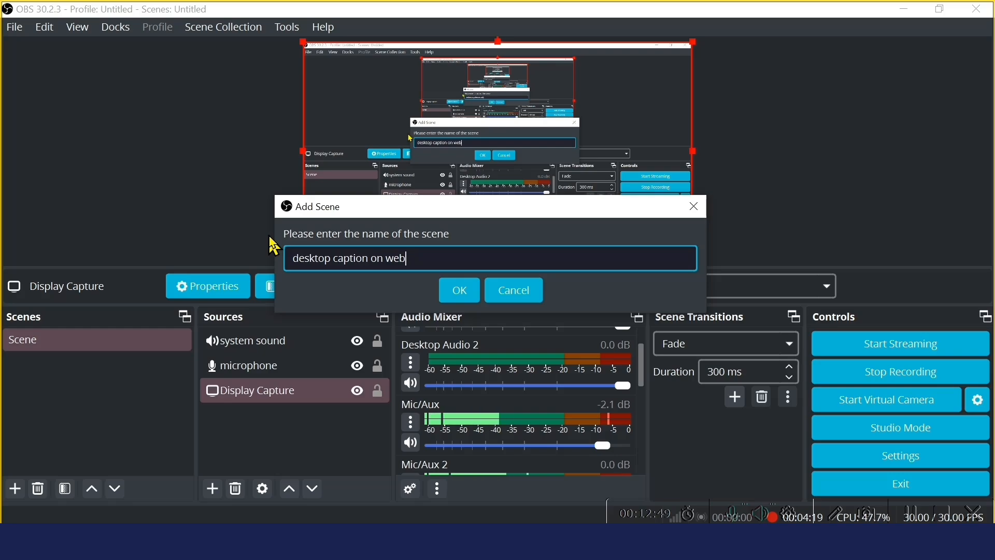
pyautogui.write('ca')
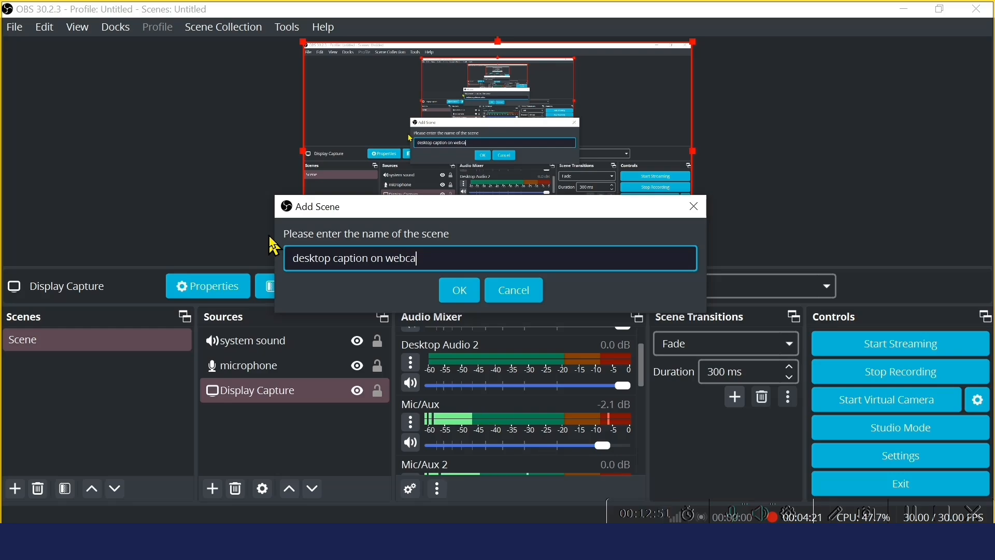
pyautogui.write('m')
pyautogui.click(469, 297)
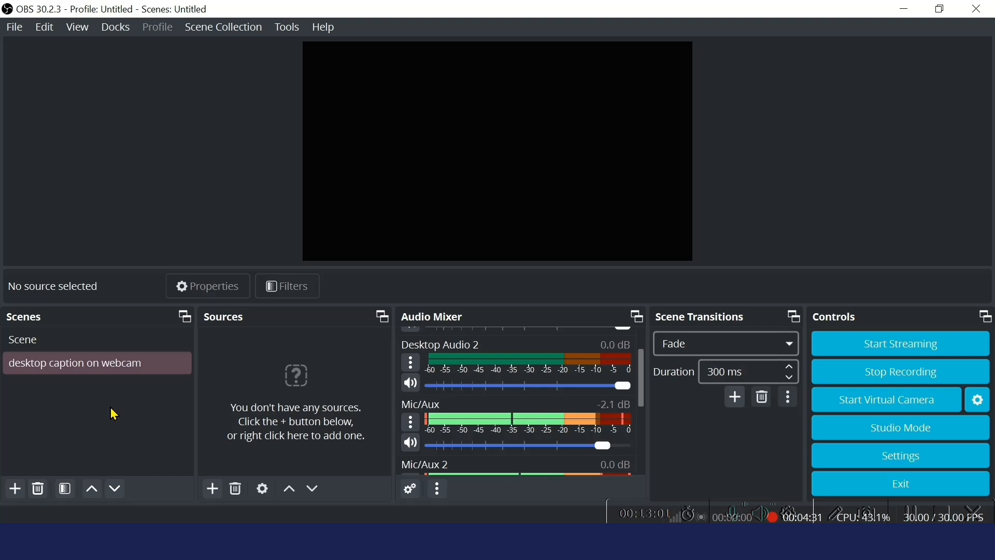
# - Add a new Video Capture Device source to the "desktop caption on webcam" scene, using the Integrated Camera
pyautogui.click(213, 489)
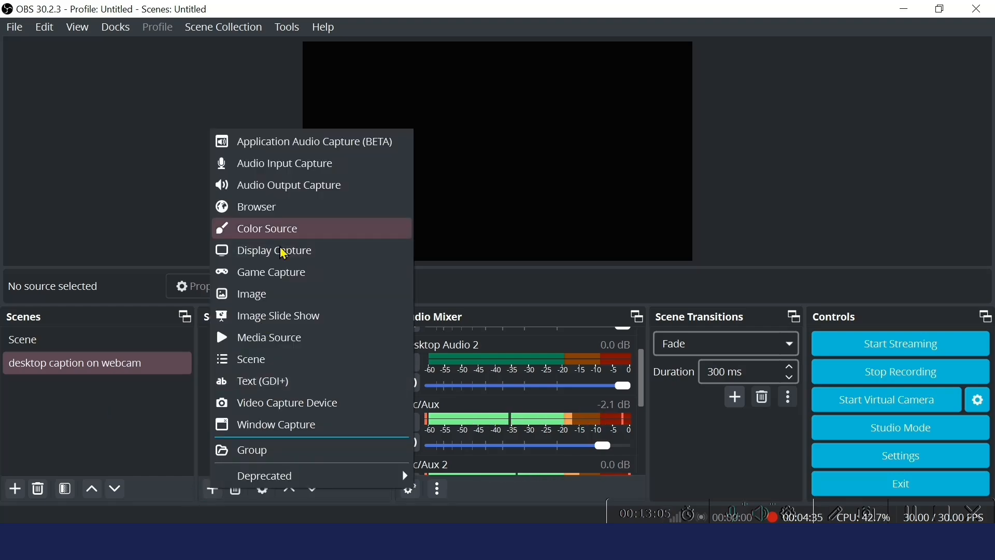
pyautogui.click(295, 409)
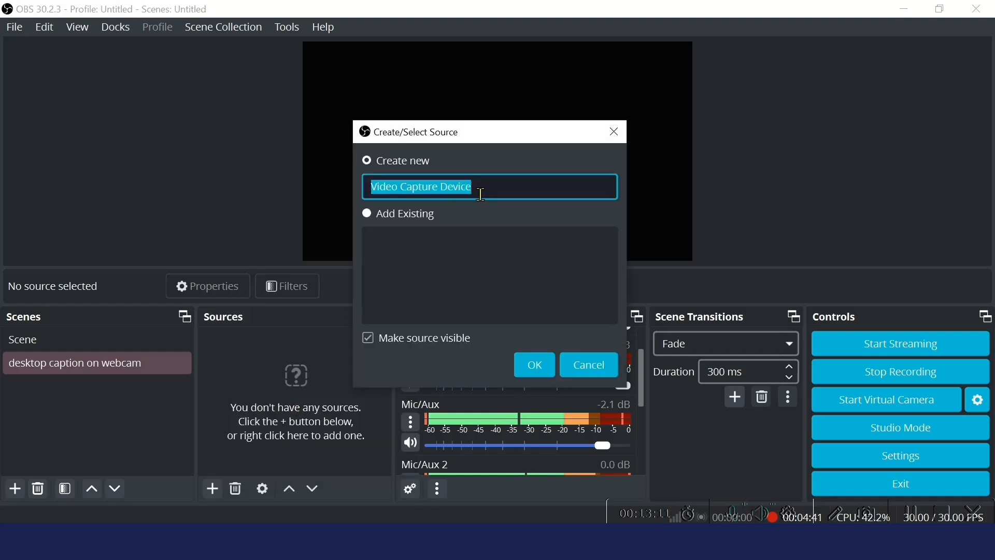
pyautogui.click(539, 371)
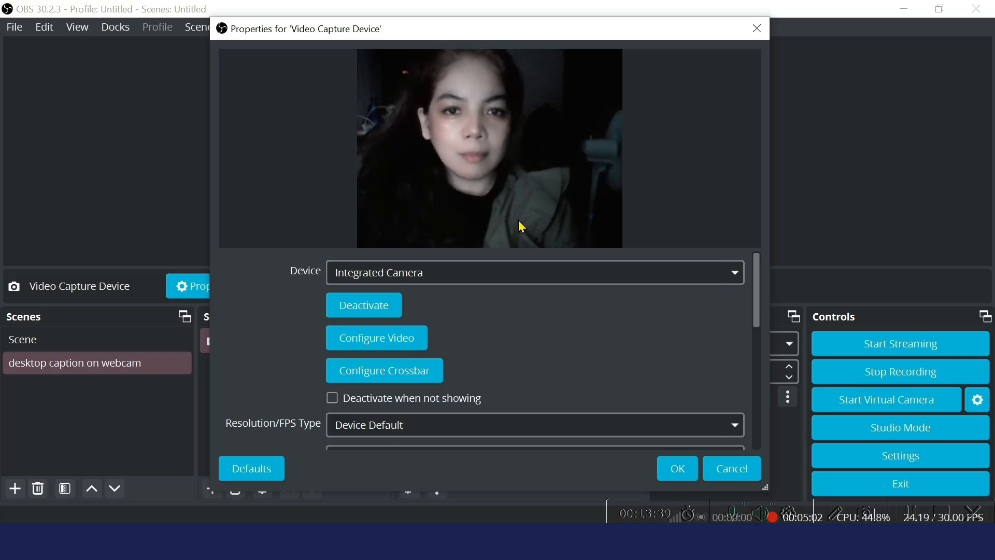
pyautogui.click(688, 470)
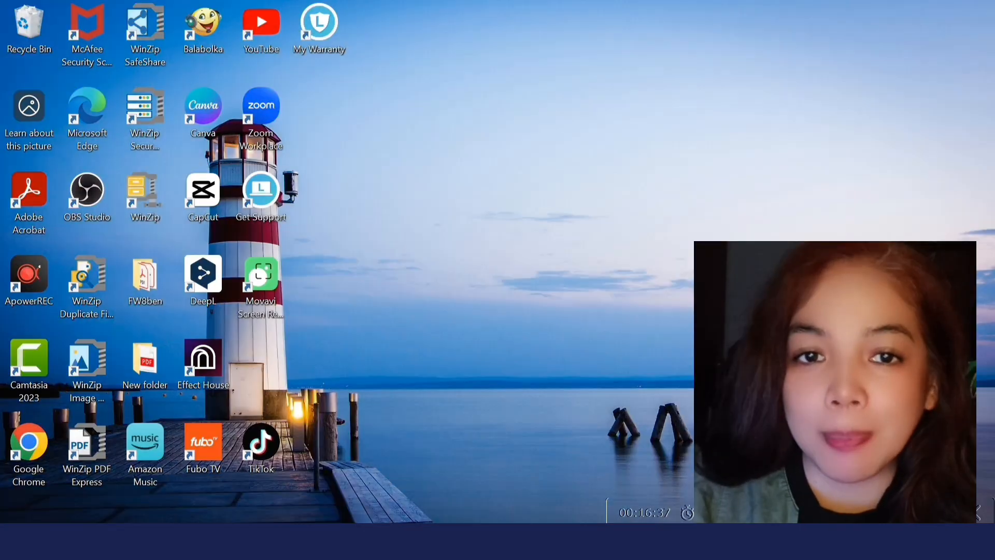
# - Open TikTok from the desktop, shrink its window and place it beside the desktop icons
pyautogui.doubleClick(261, 443)
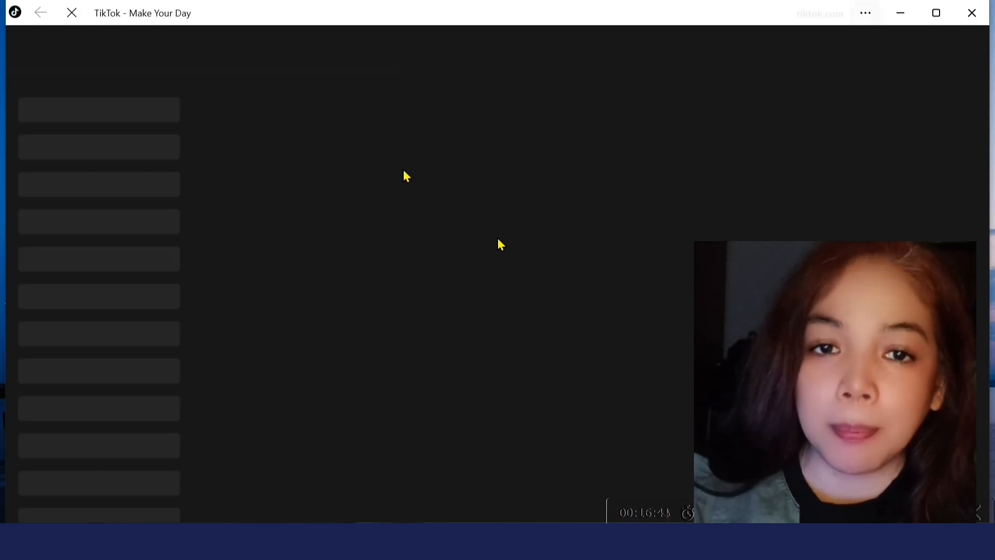
pyautogui.click(937, 13)
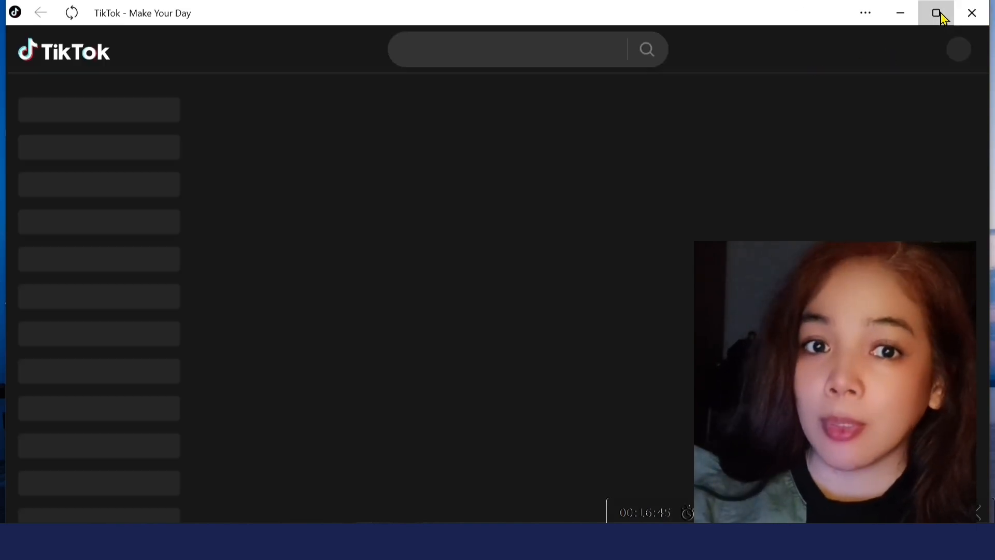
pyautogui.click(941, 11)
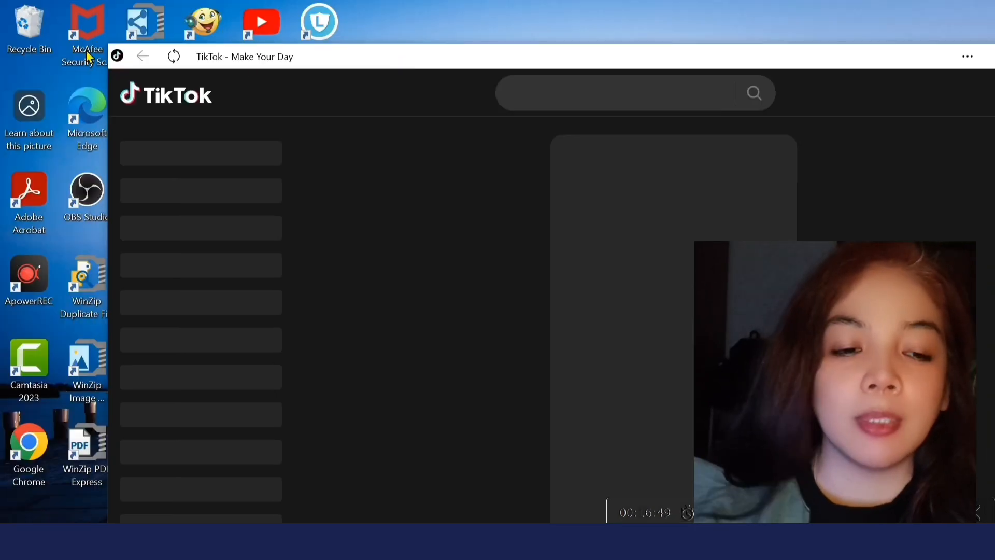
pyautogui.moveTo(107, 42); pyautogui.dragTo(608, 222)
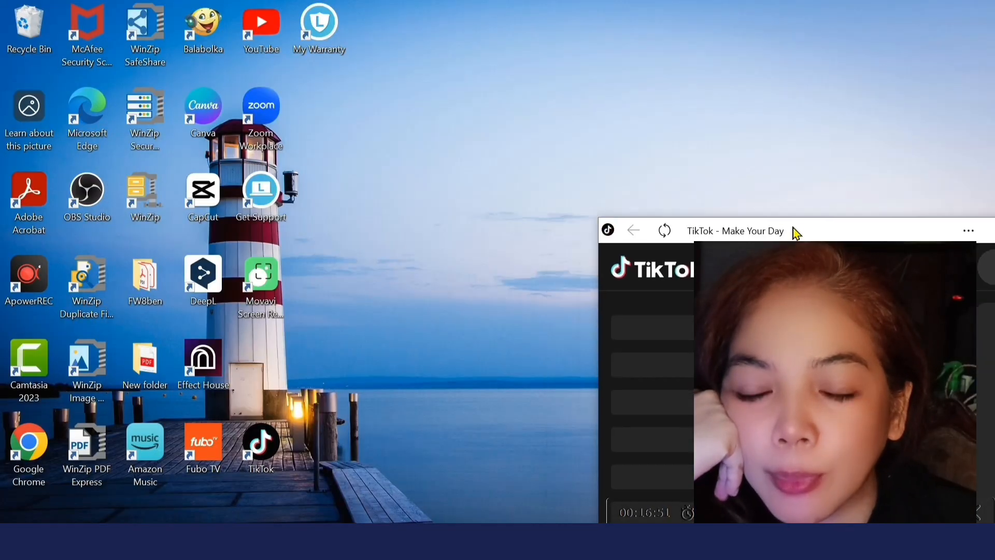
pyautogui.moveTo(827, 237); pyautogui.dragTo(679, 69)
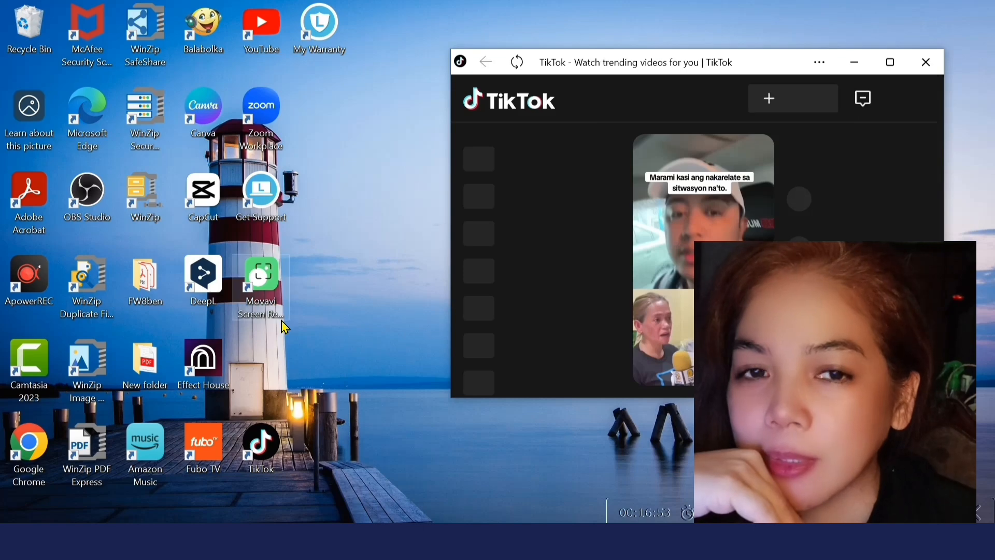
# - Open Canva from the desktop, then reposition and enlarge its window
pyautogui.doubleClick(207, 126)
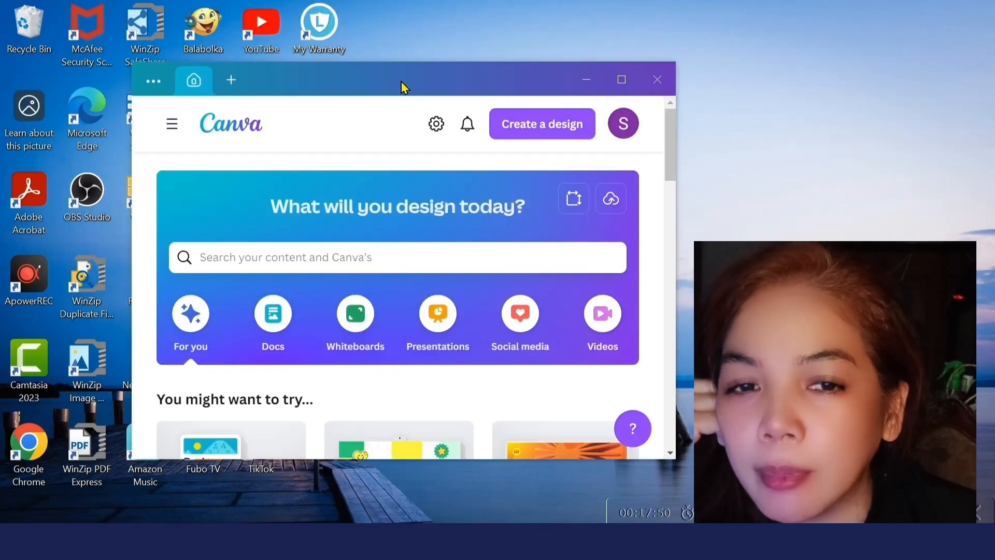
pyautogui.moveTo(402, 84); pyautogui.dragTo(443, 83)
pyautogui.moveTo(707, 121); pyautogui.dragTo(987, 142)
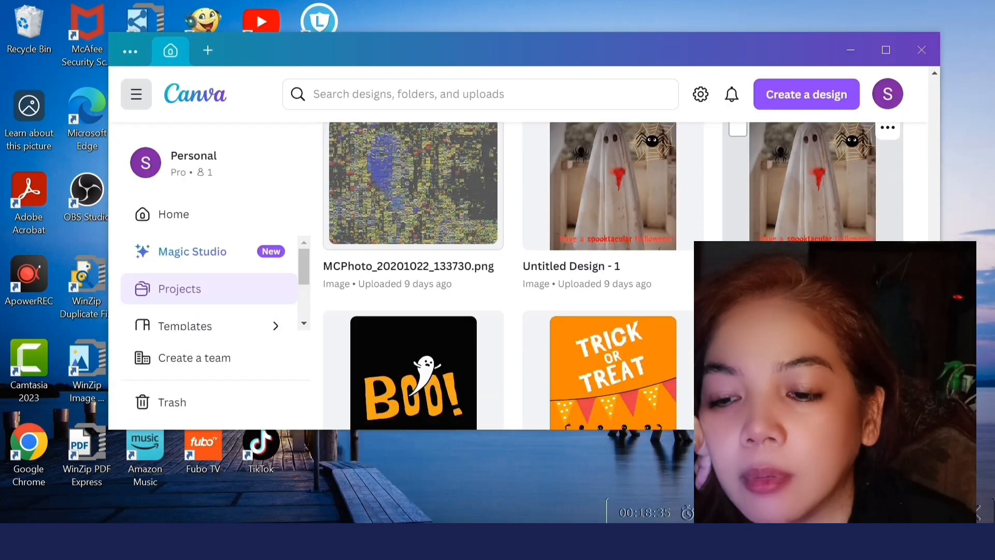
# - Look through the uploaded images in Canva's Projects, from the Halloween designs to the T-shirt designs
pyautogui.scroll(-1, 612, 275)
pyautogui.scroll(-1, 413, 275)
pyautogui.scroll(2, 414, 274)
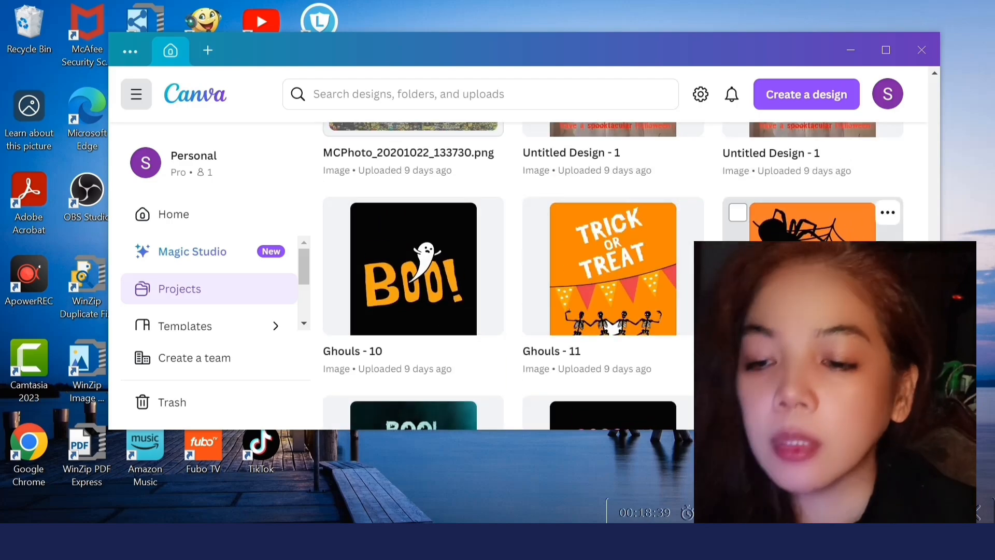
pyautogui.scroll(-3, 808, 291)
pyautogui.scroll(-10, 612, 275)
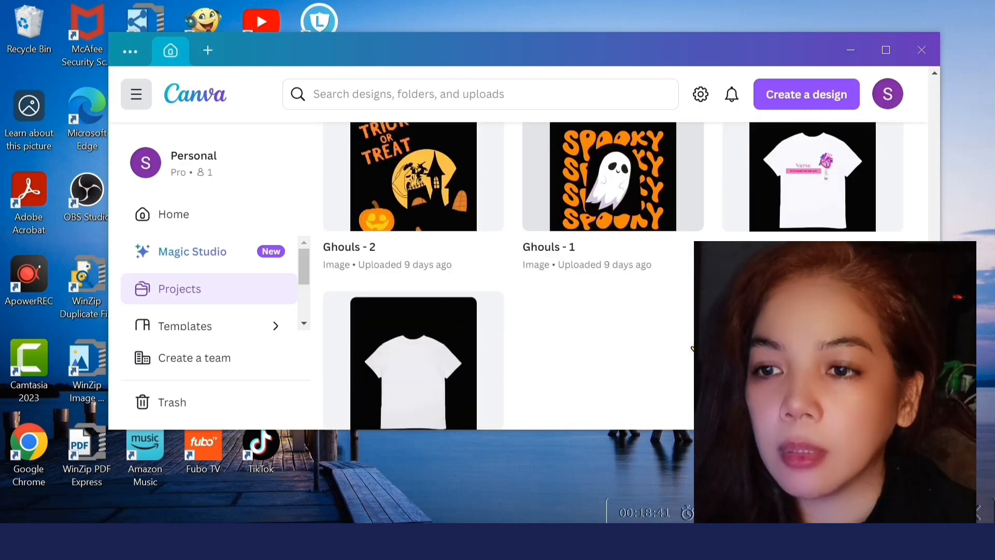
pyautogui.scroll(2, 808, 217)
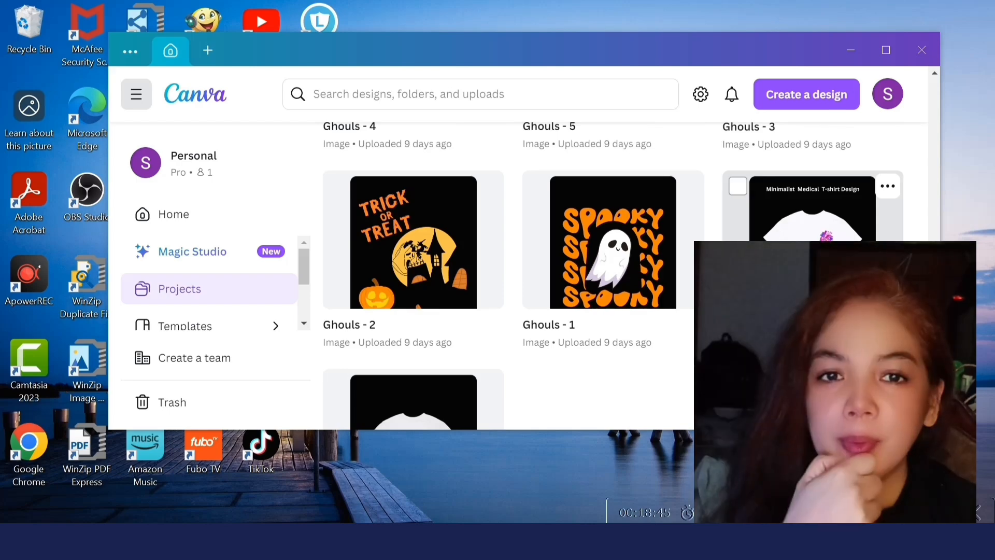
pyautogui.scroll(-3, 809, 260)
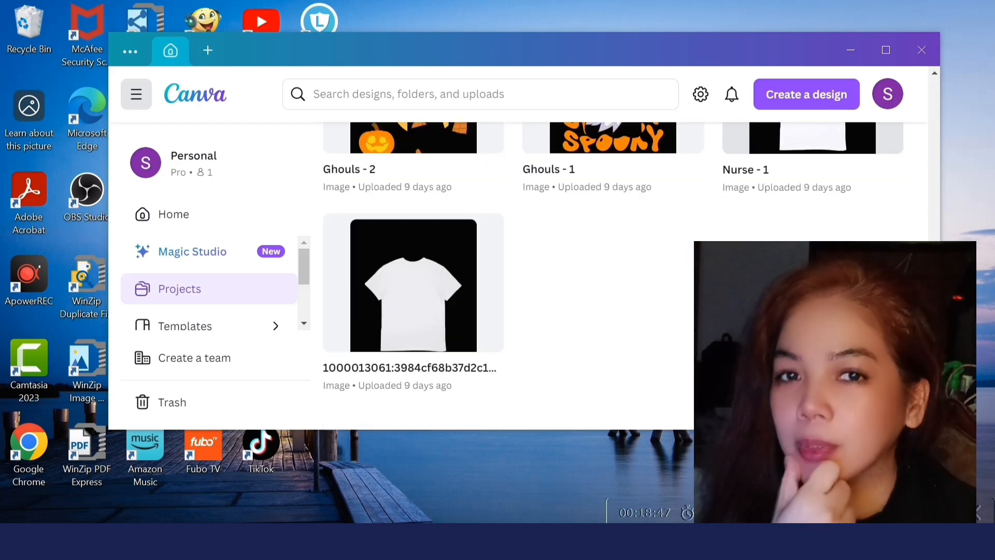
pyautogui.scroll(3, 809, 259)
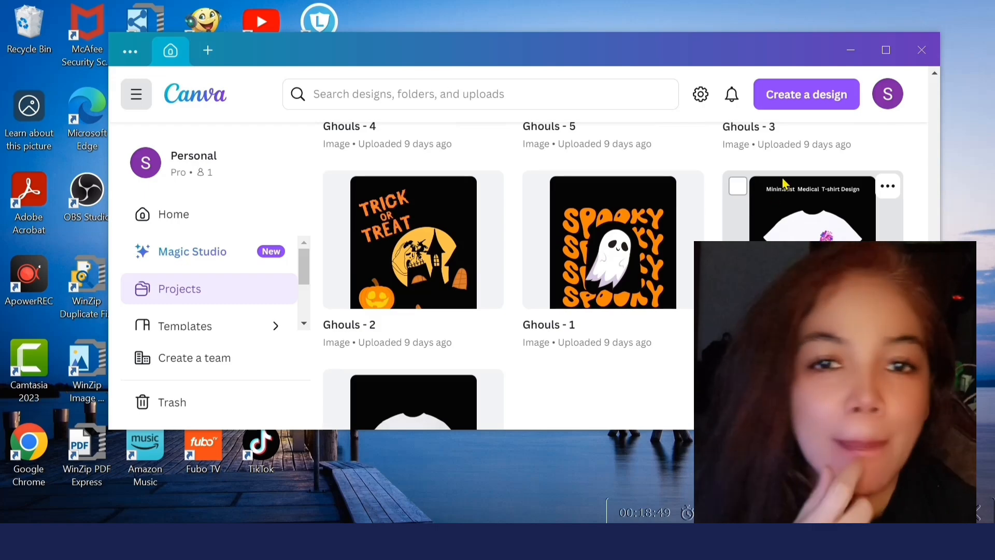
# - Try out rotating the Nurse - 1 image in the image editor, and close Canva
pyautogui.click(844, 207)
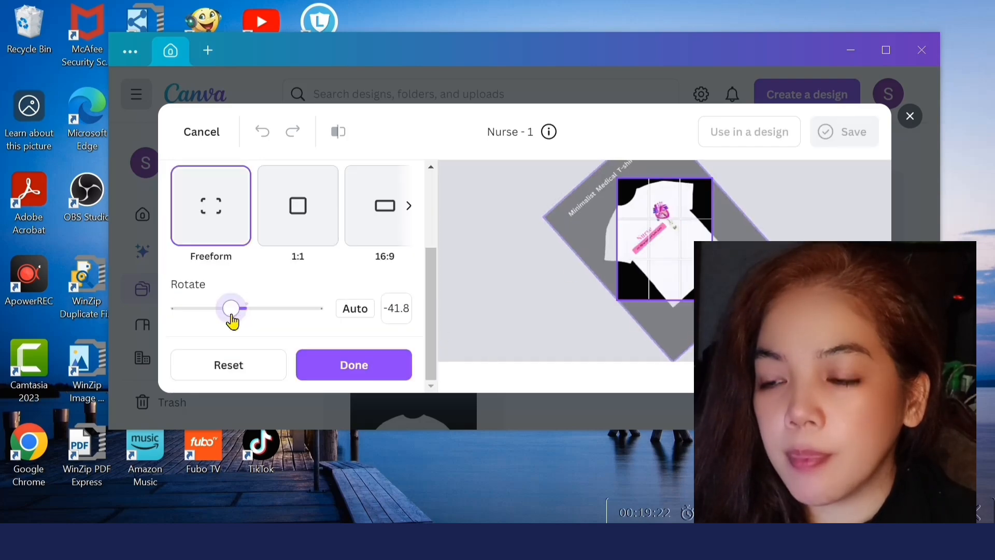
pyautogui.moveTo(231, 318); pyautogui.dragTo(269, 311)
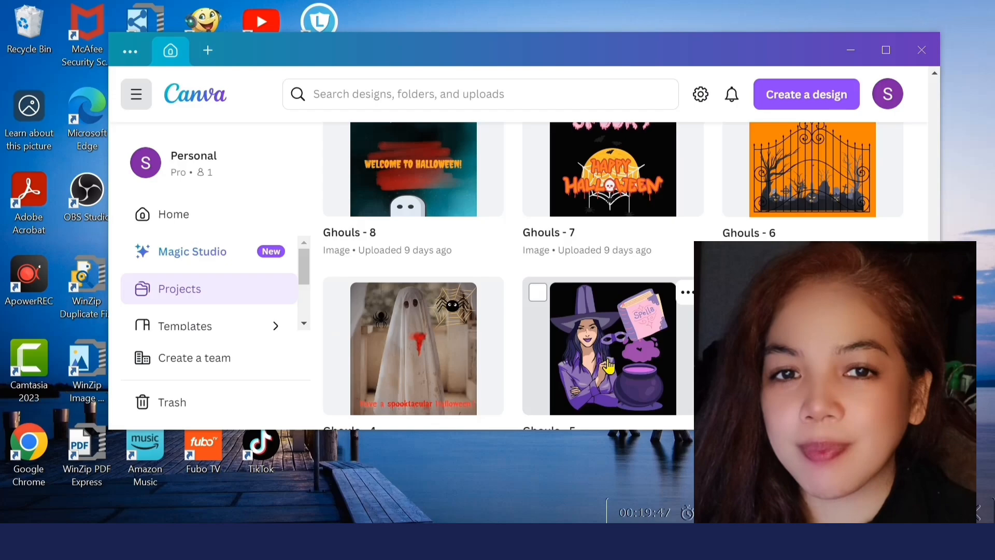
pyautogui.scroll(-3, 521, 270)
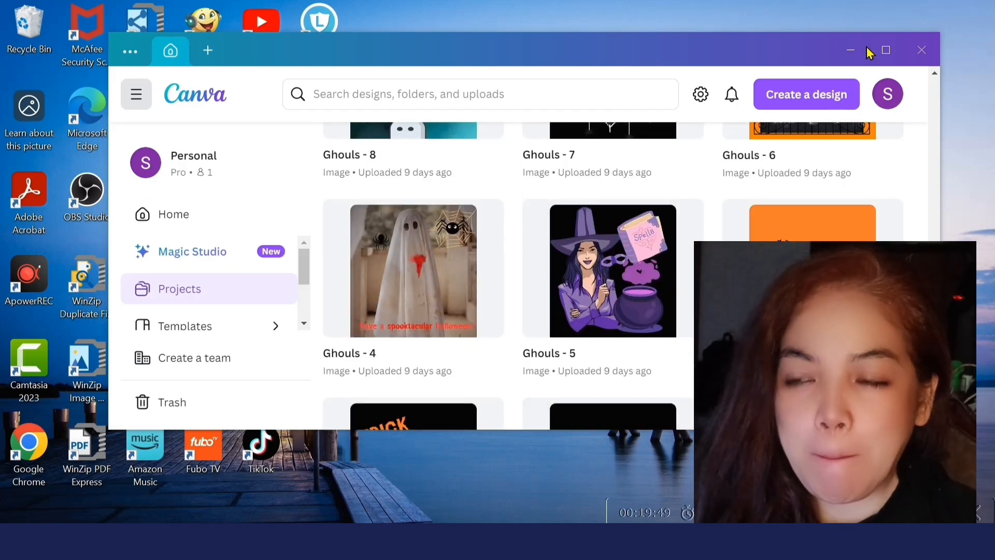
pyautogui.click(921, 51)
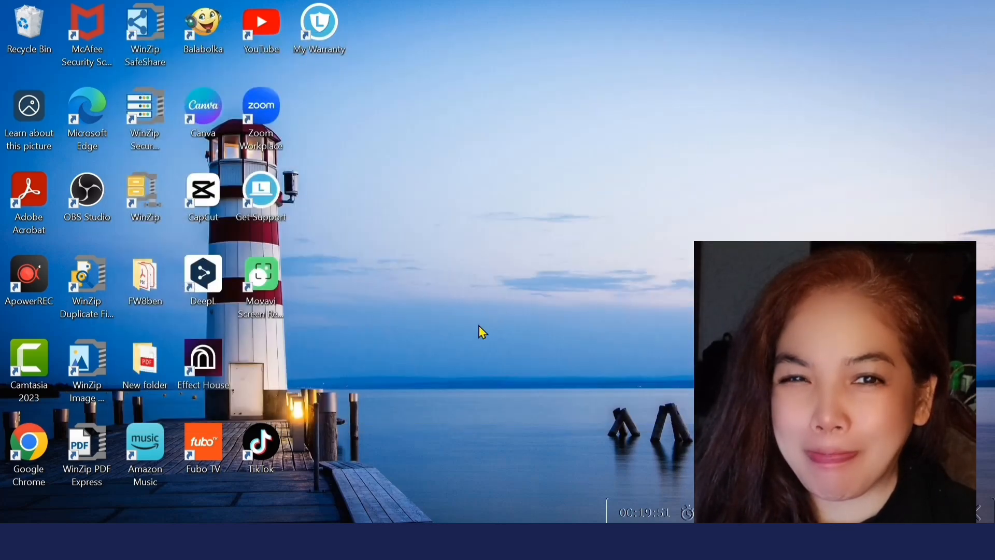